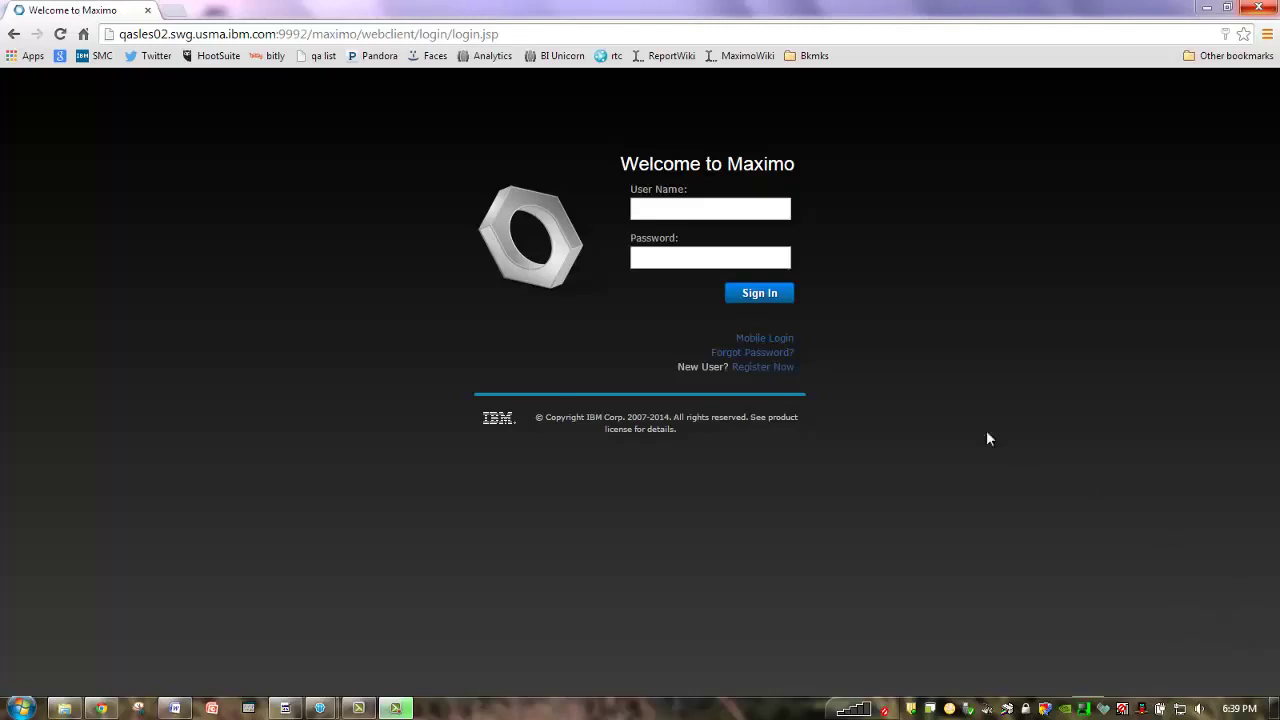
# - Sign in to Maximo with the account's user name and password
pyautogui.click(705, 210)
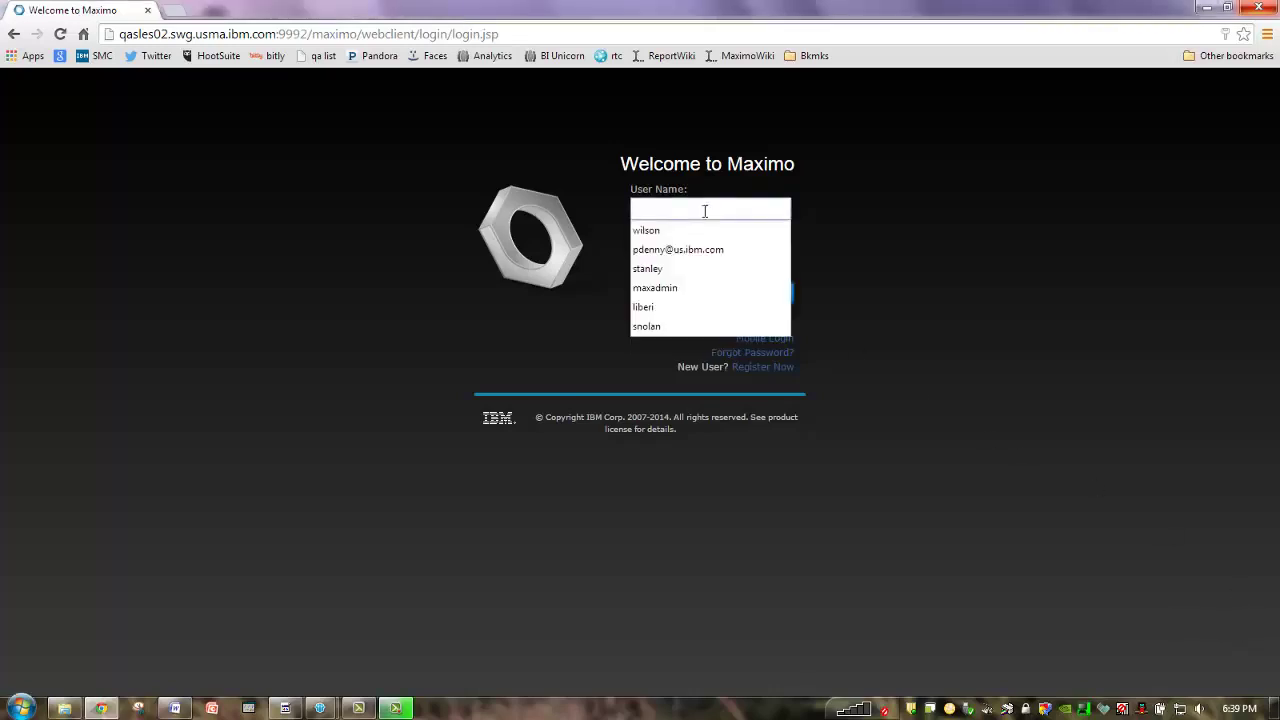
pyautogui.write('wilson')
pyautogui.click(683, 257)
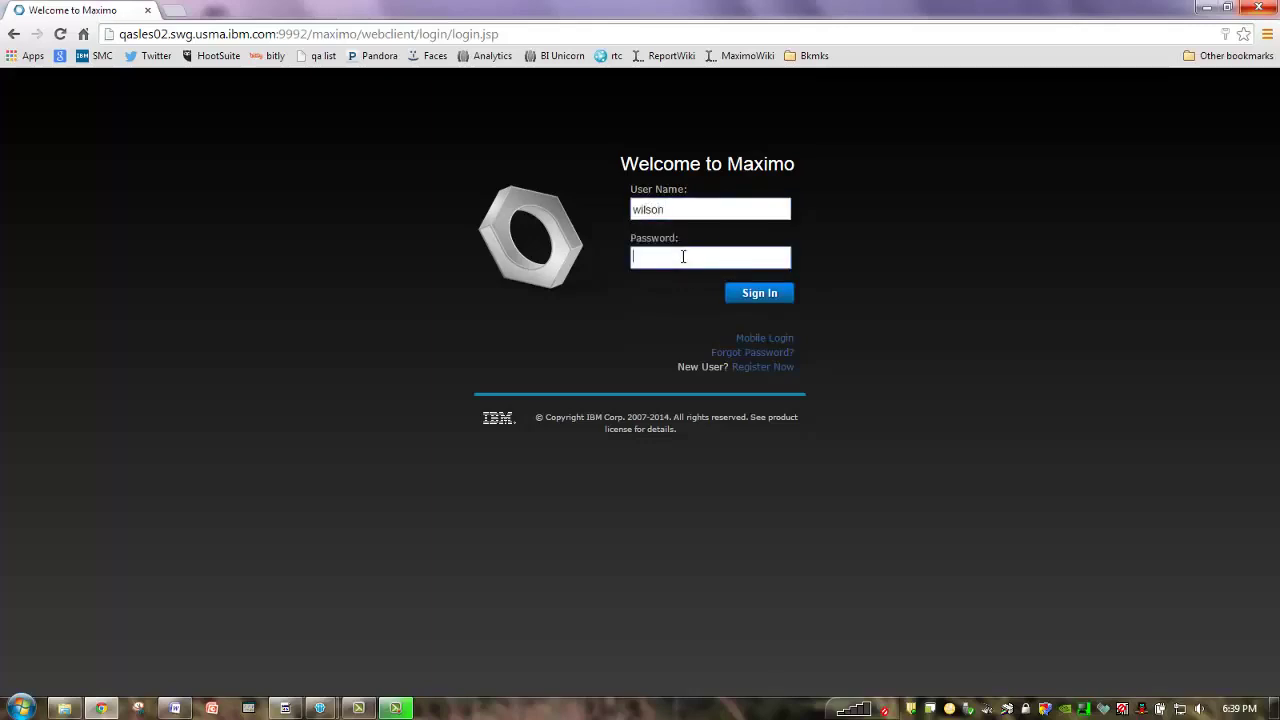
pyautogui.press('Return')
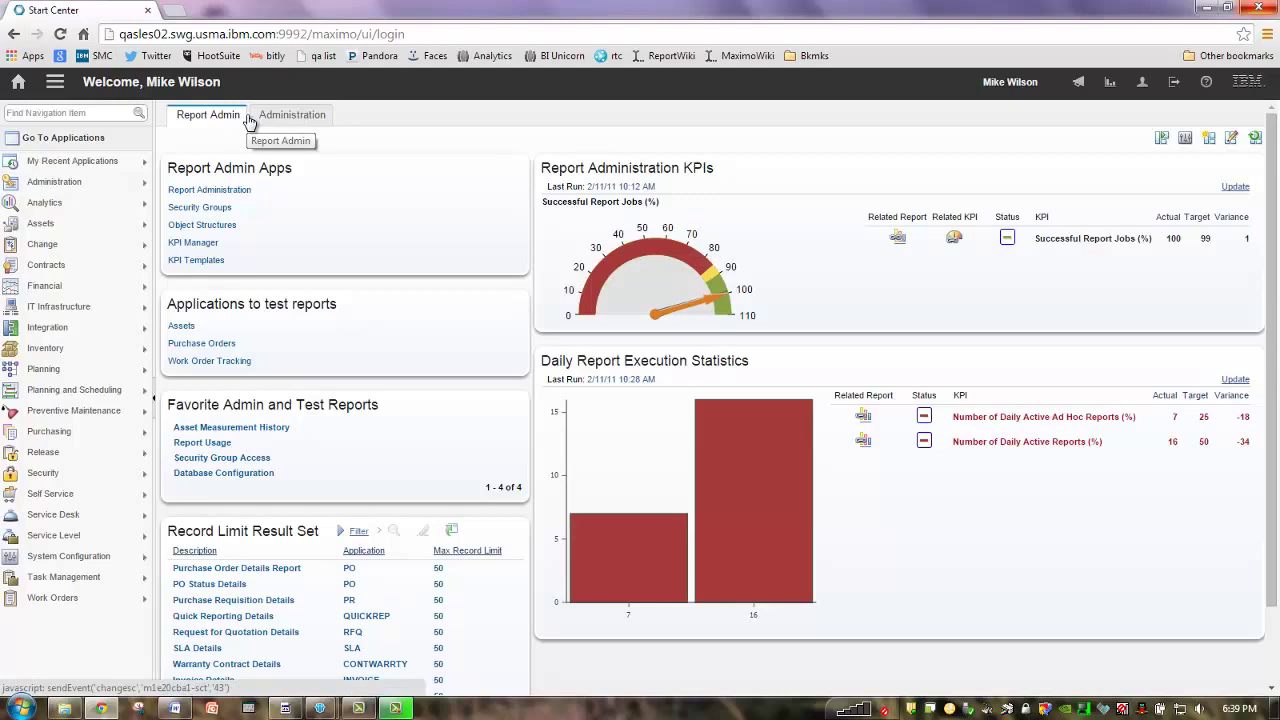
# - Open KPI template 1004, PO Contract Compliance, from the KPI Templates application
pyautogui.click(196, 261)
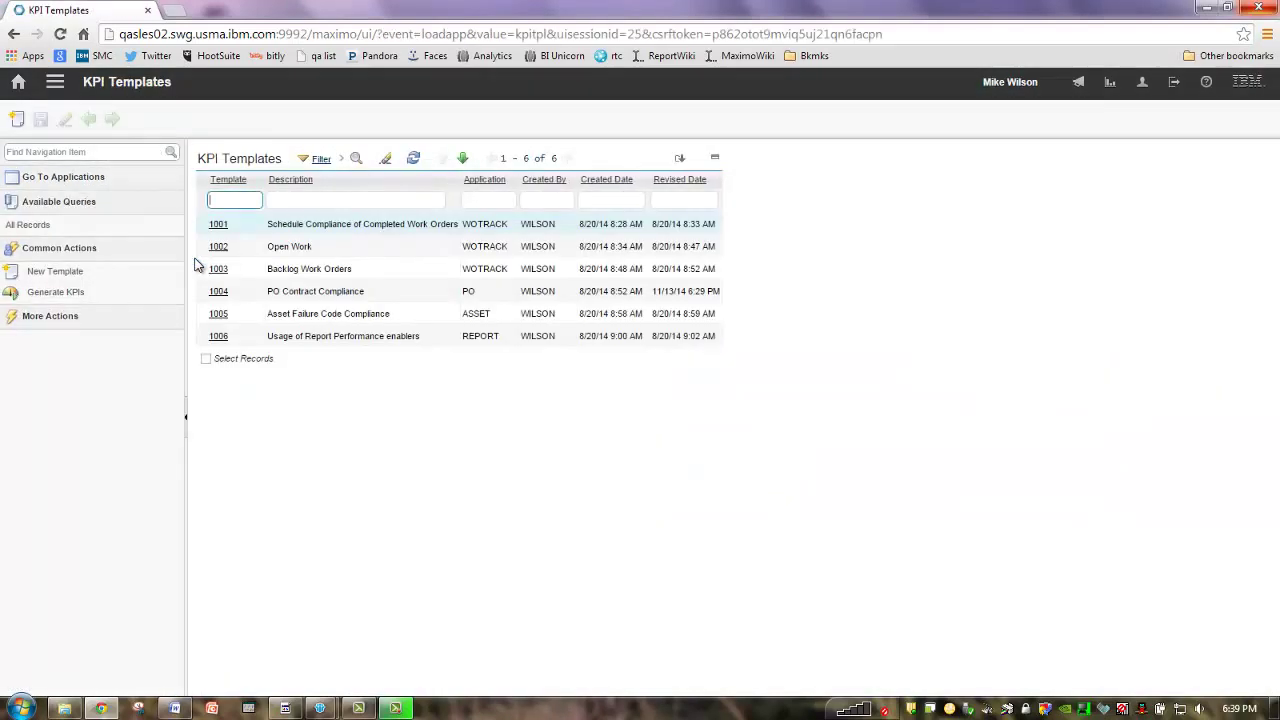
pyautogui.click(219, 291)
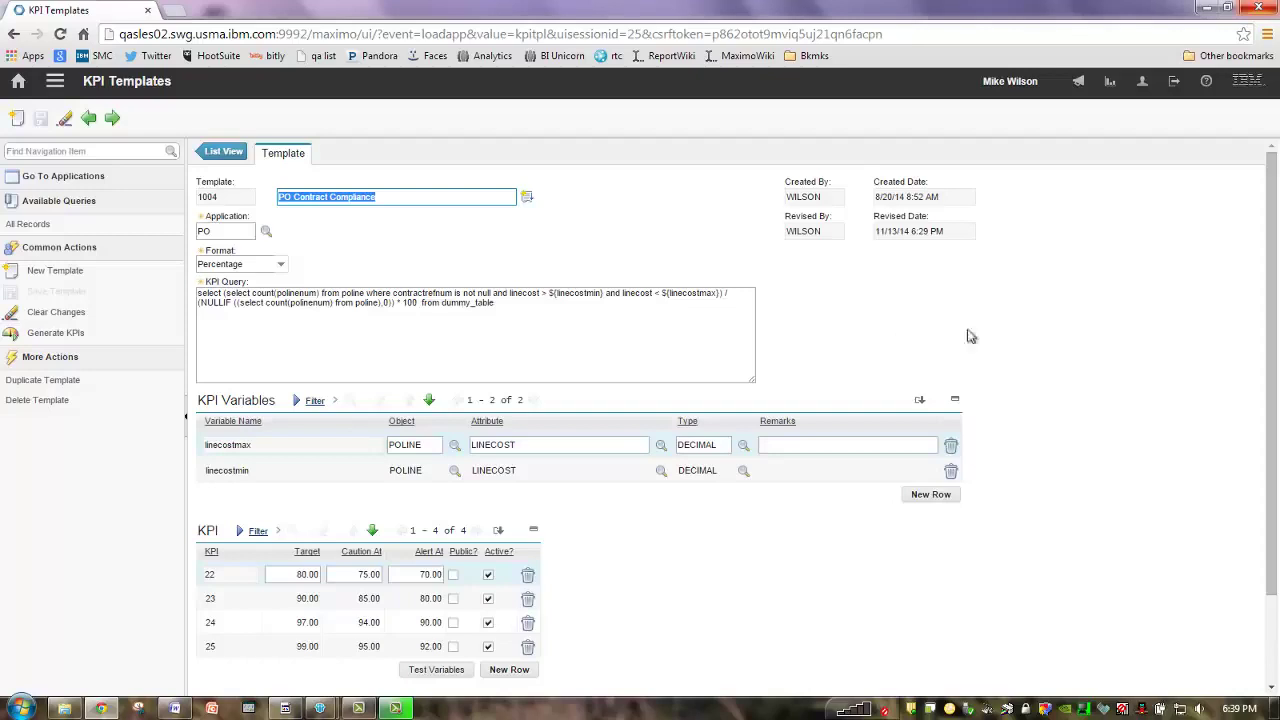
pyautogui.click(438, 198)
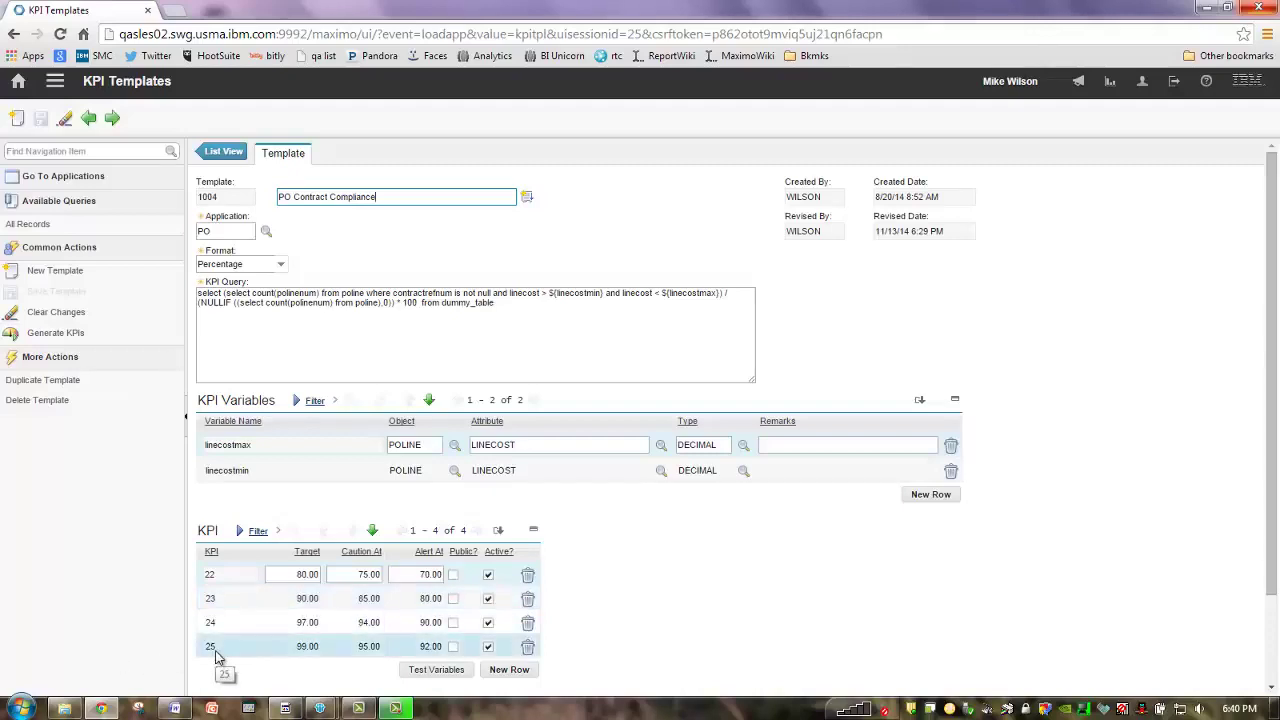
# - Generate the four KPIs from template 1004, then go back to the Start Center
pyautogui.click(73, 337)
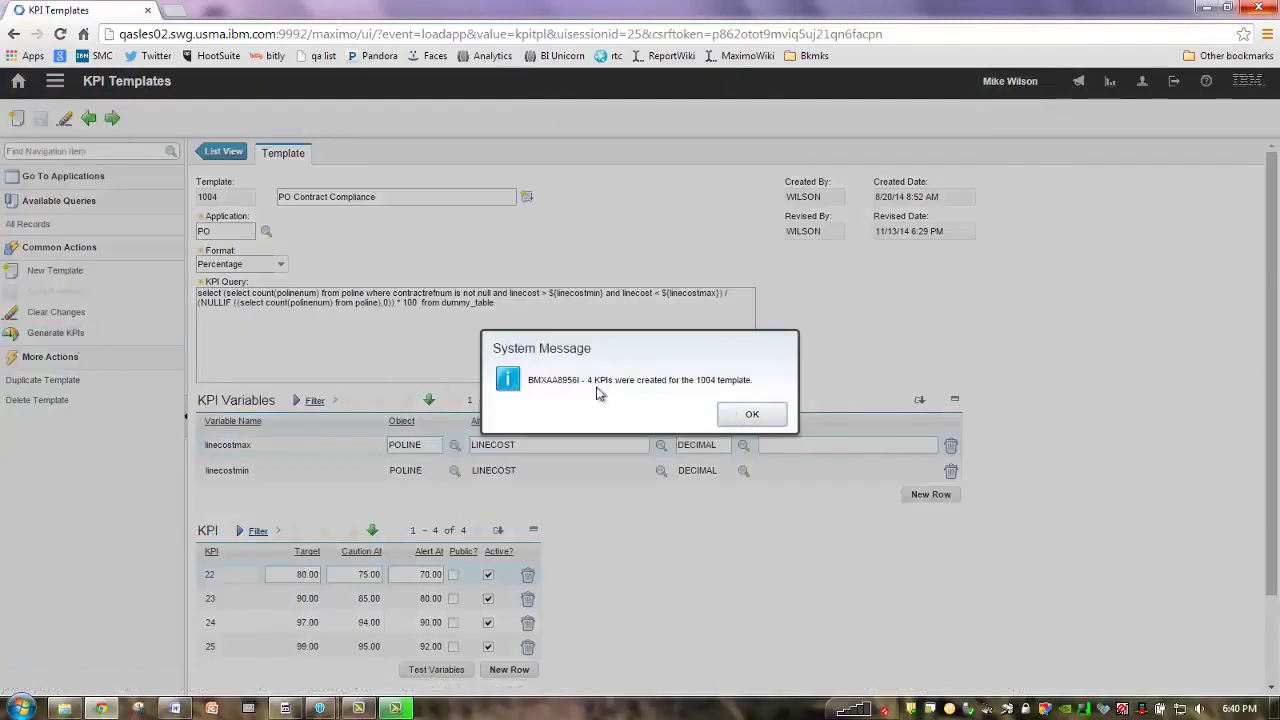
pyautogui.click(757, 414)
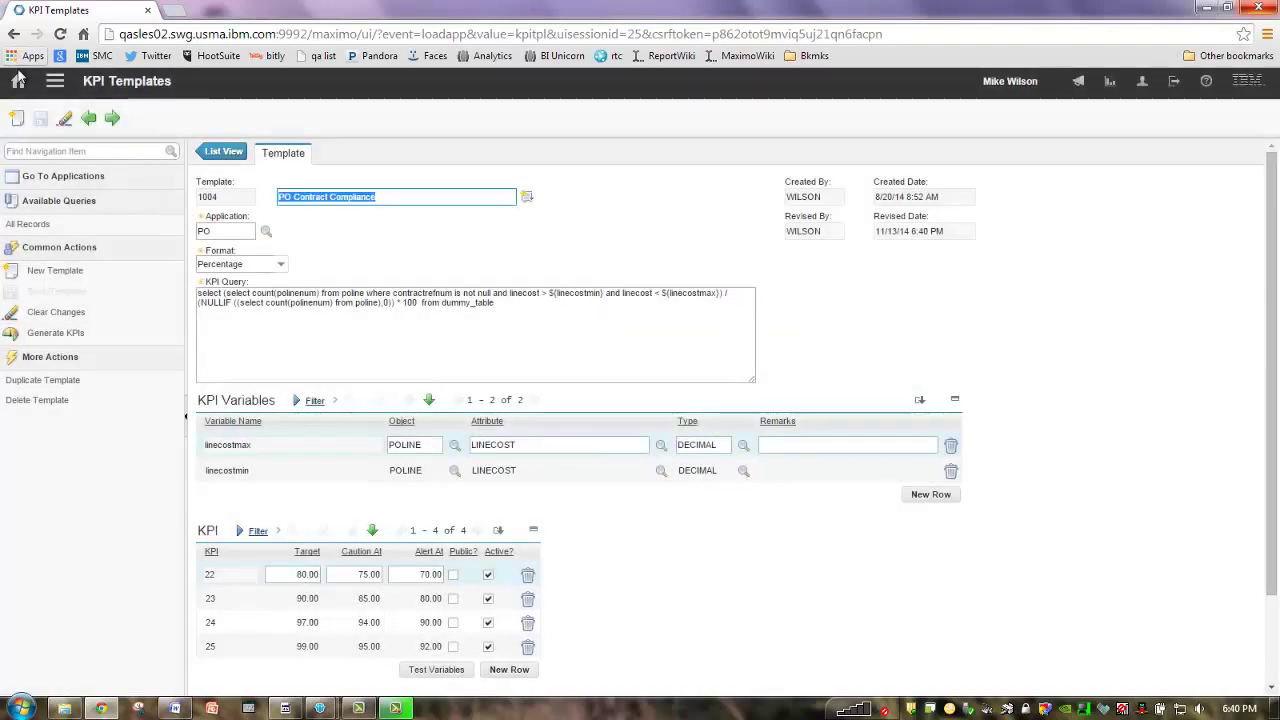
pyautogui.click(18, 81)
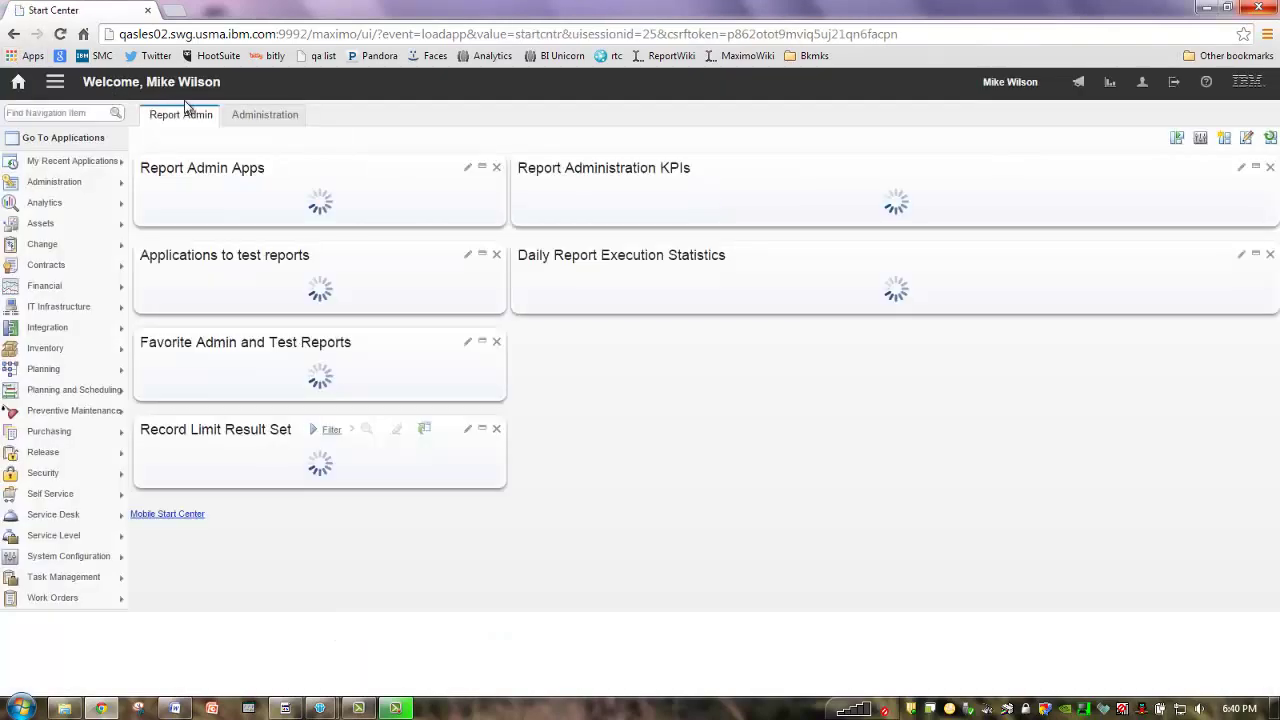
# - In KPI Manager, filter the Template column by 100 and open KPI 1004_25
pyautogui.click(210, 245)
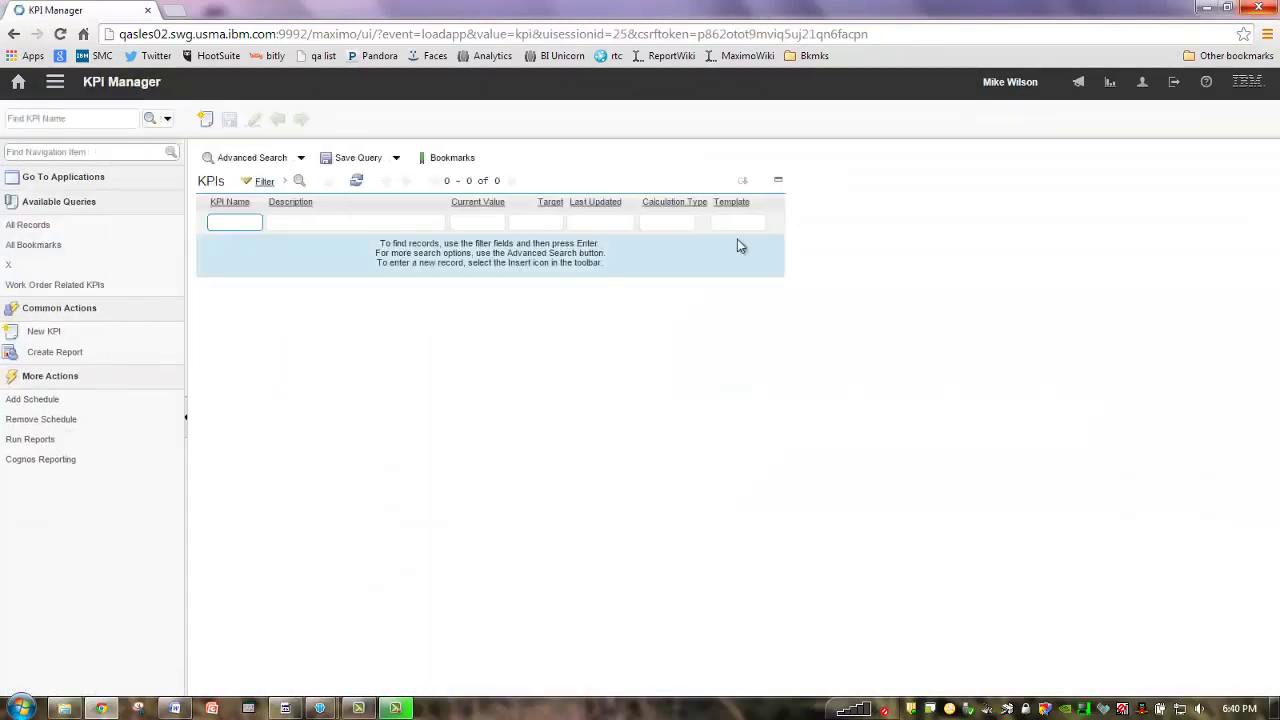
pyautogui.click(743, 223)
pyautogui.write('100')
pyautogui.press('Return')
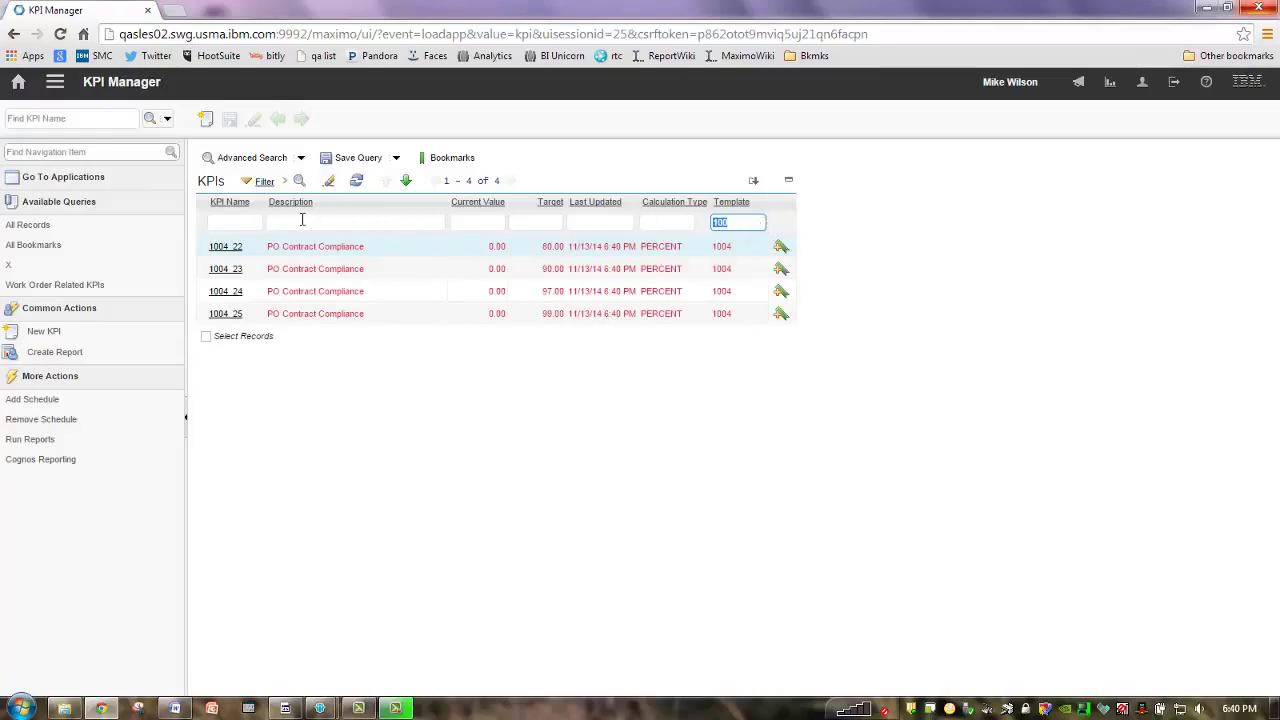
pyautogui.click(232, 316)
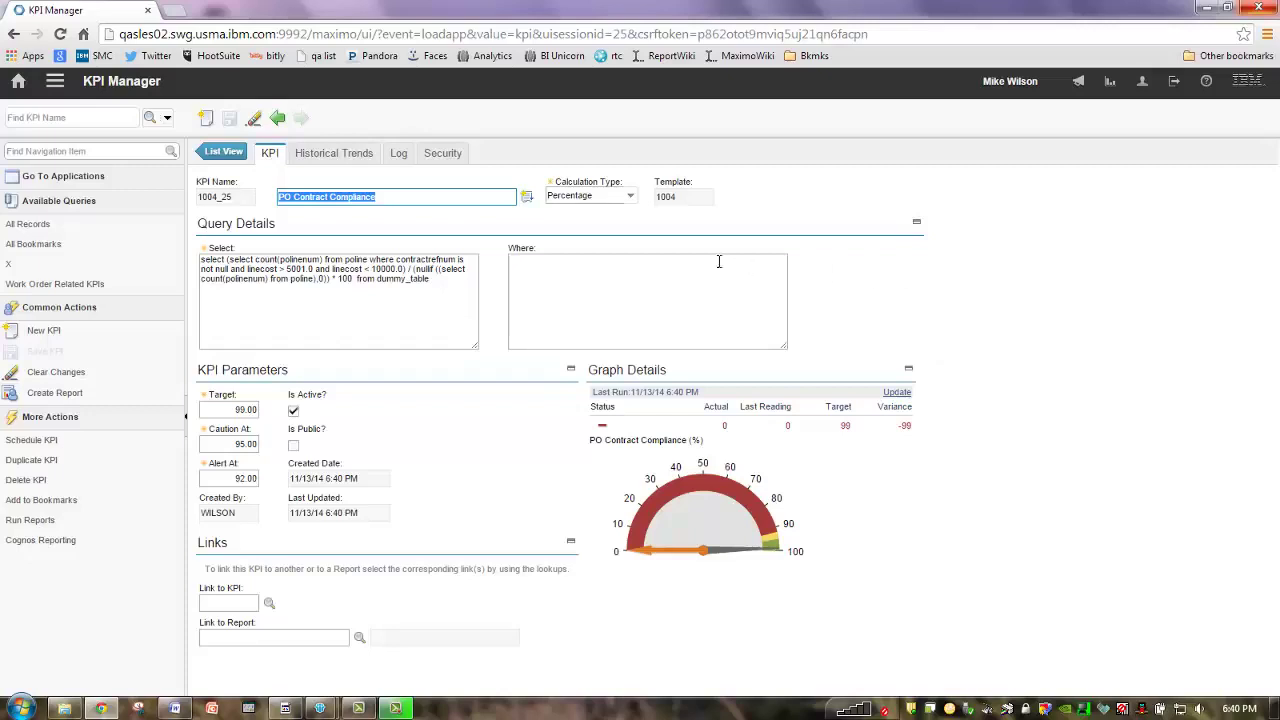
# - Switch KPI 1004_25 to its Security tab, which has no groups yet
pyautogui.click(437, 199)
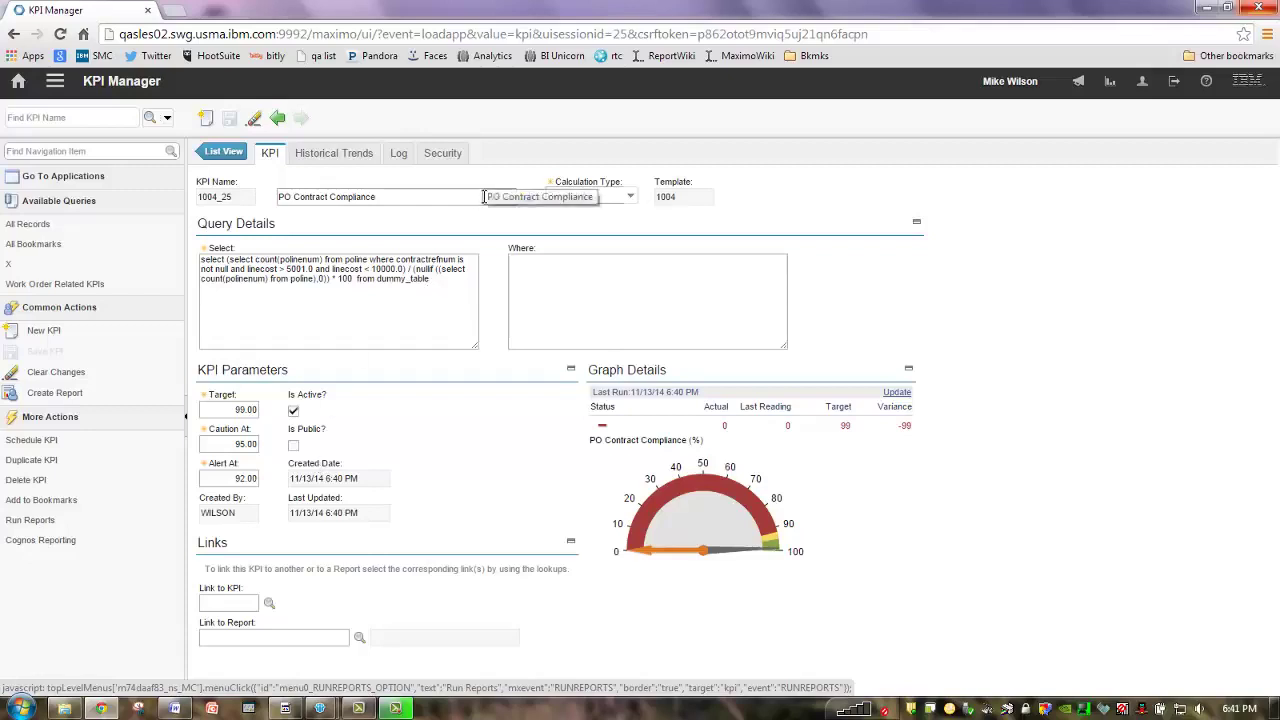
pyautogui.click(443, 155)
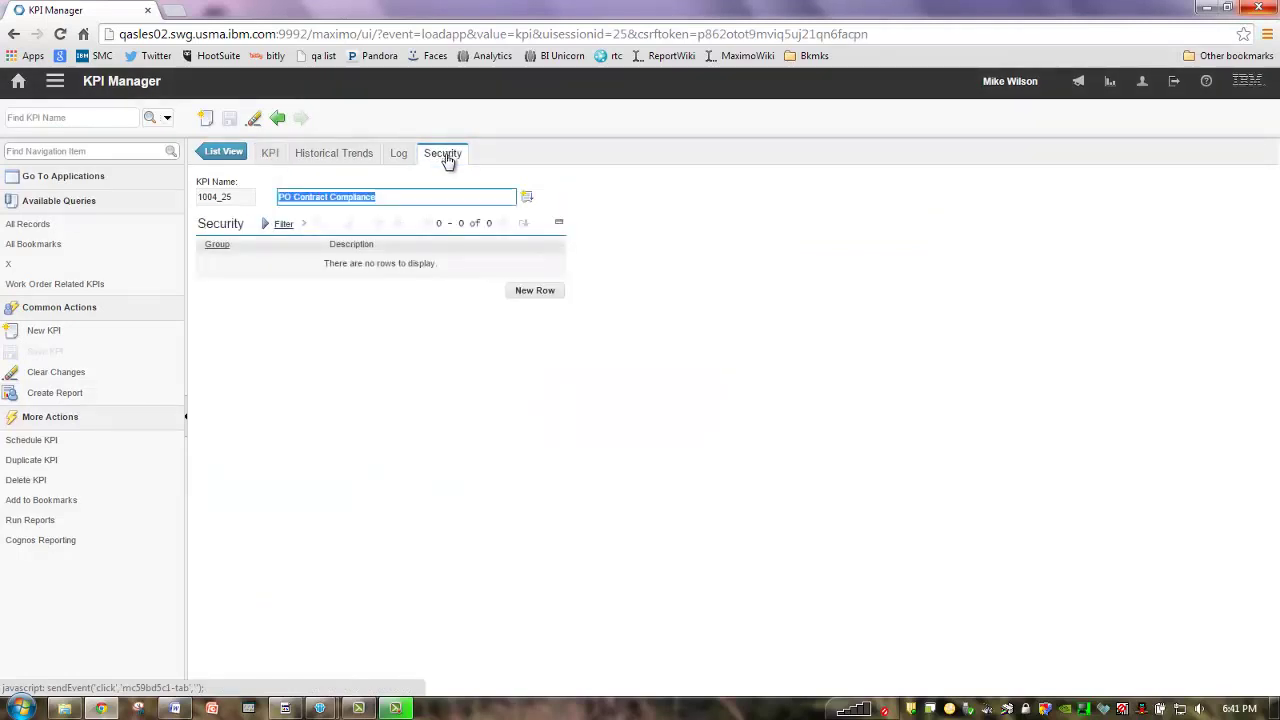
# - Add the PURCHASING and OPSMGR security groups to the KPI through the Group lookup
pyautogui.click(536, 294)
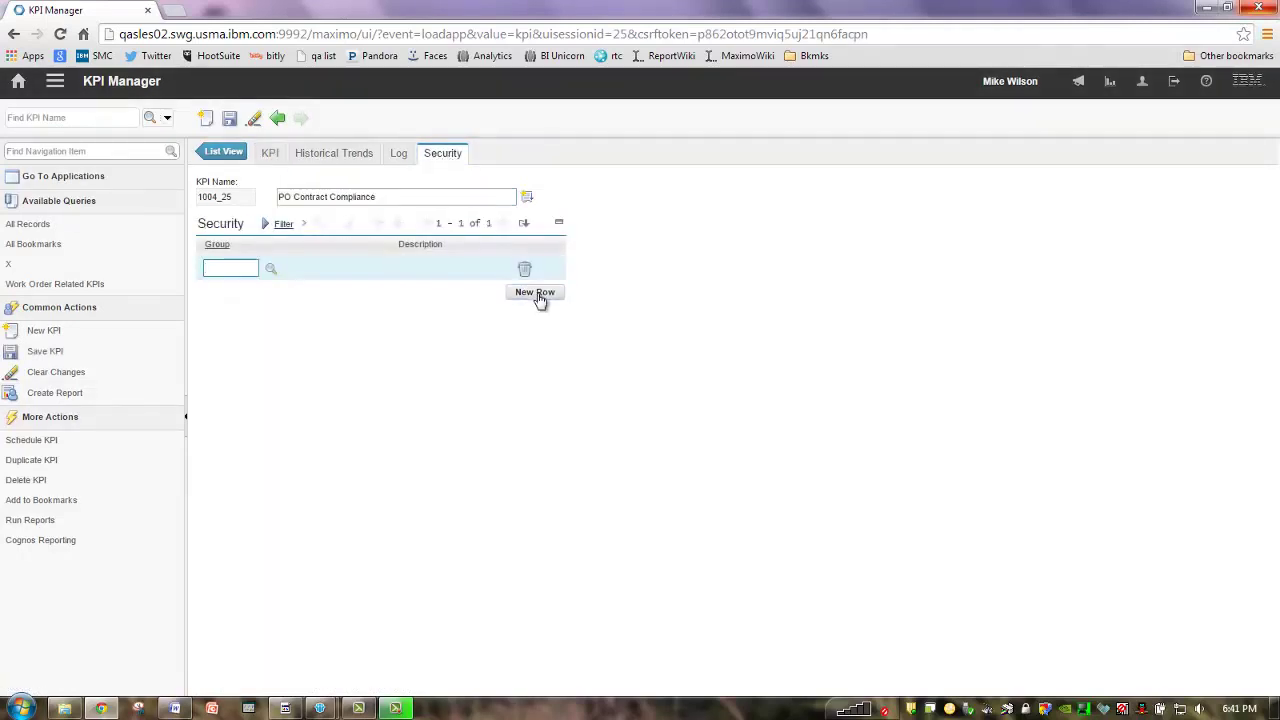
pyautogui.click(270, 268)
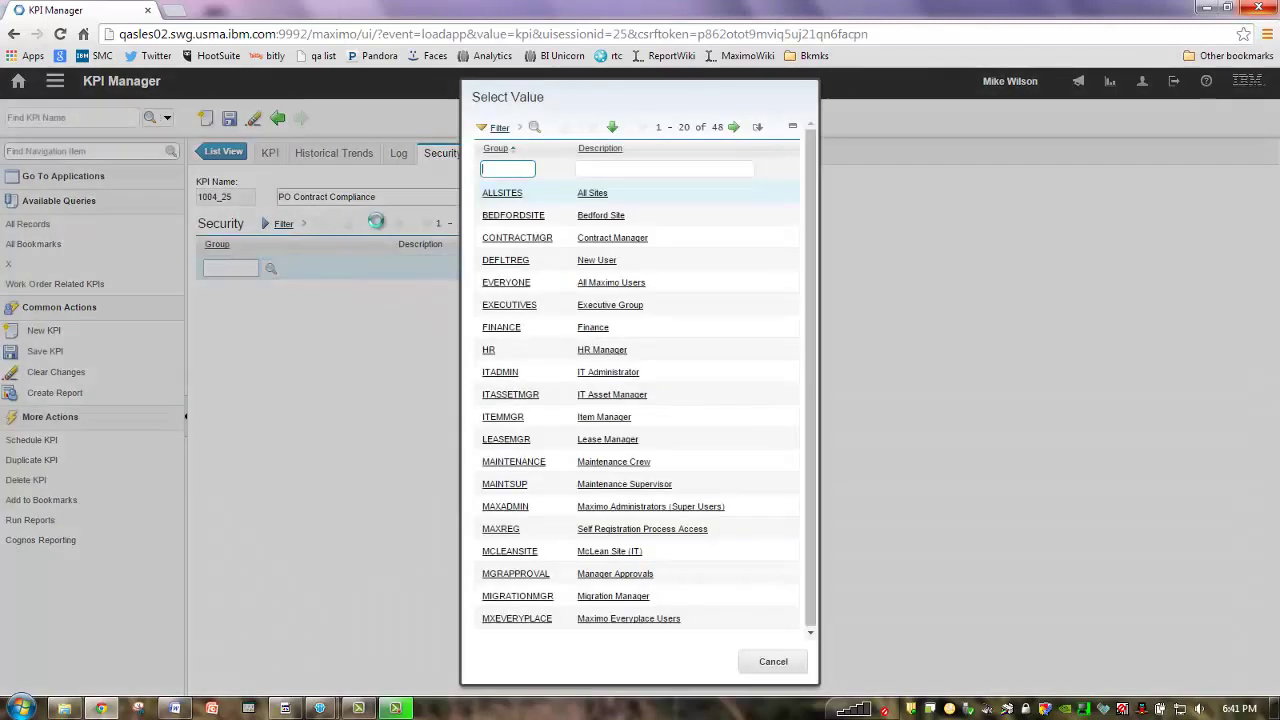
pyautogui.write('purc')
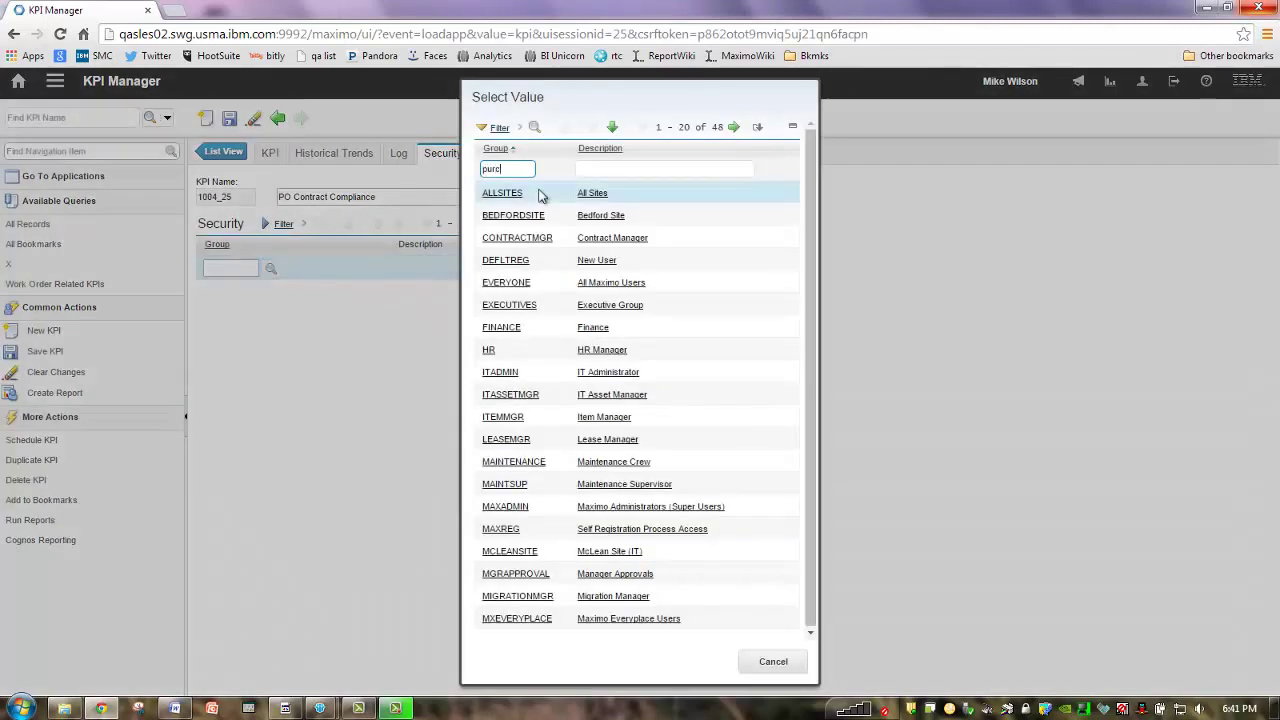
pyautogui.press('Return')
pyautogui.click(510, 193)
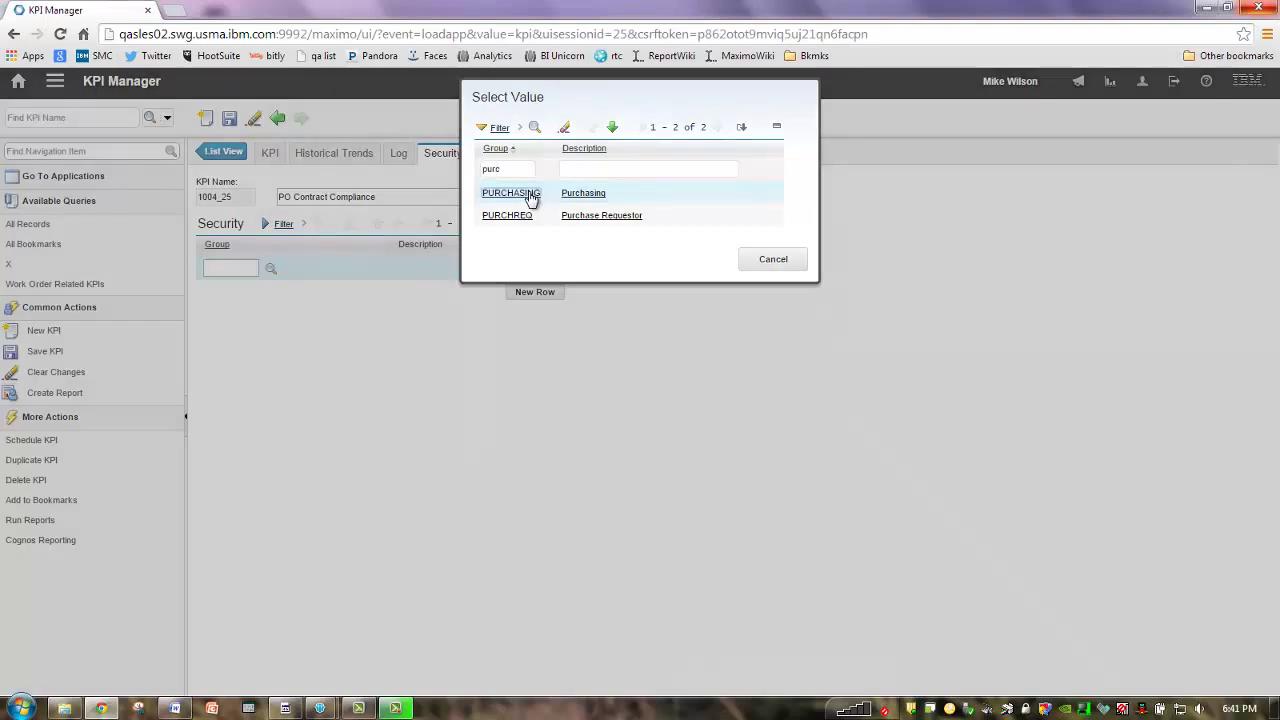
pyautogui.click(525, 294)
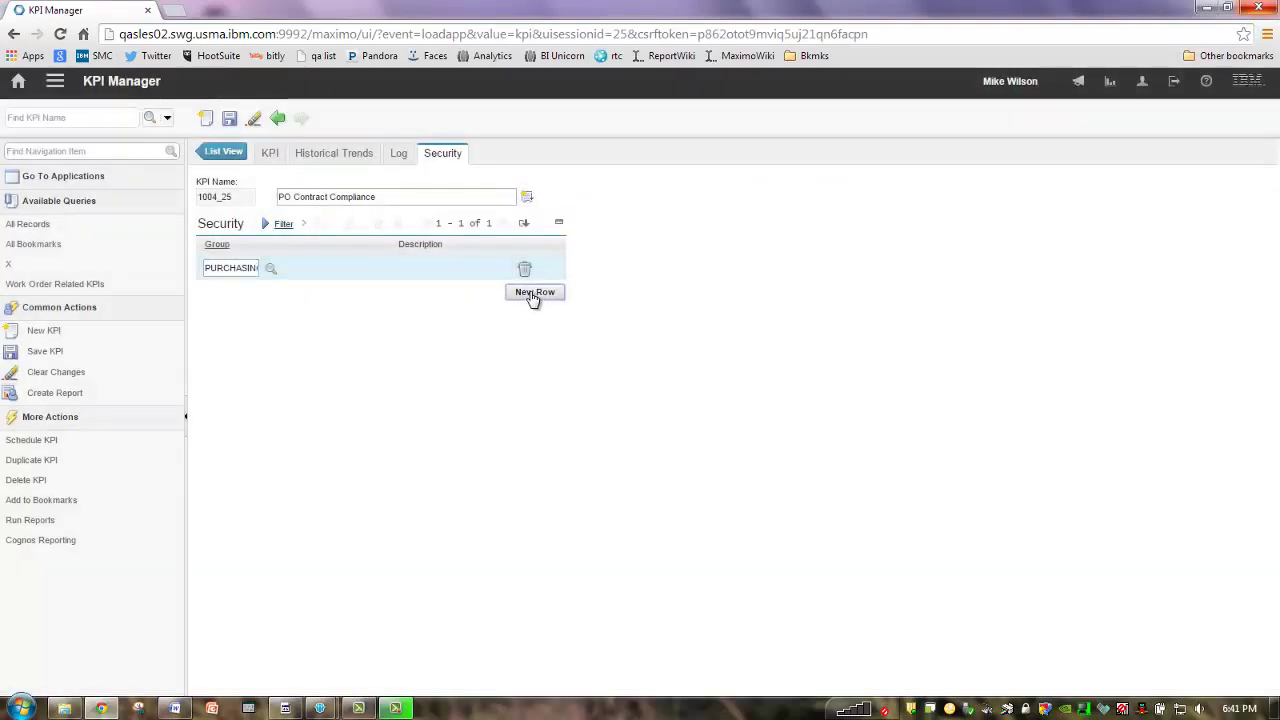
pyautogui.click(271, 295)
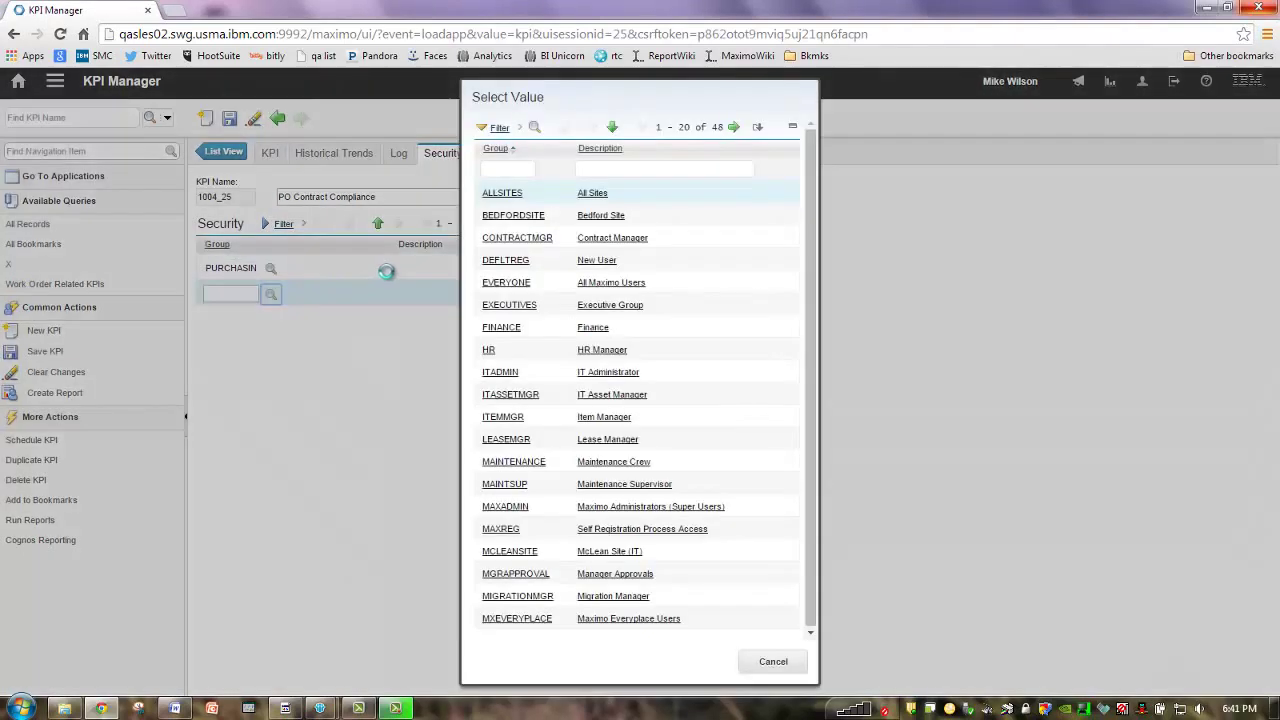
pyautogui.write('ops')
pyautogui.press('Return')
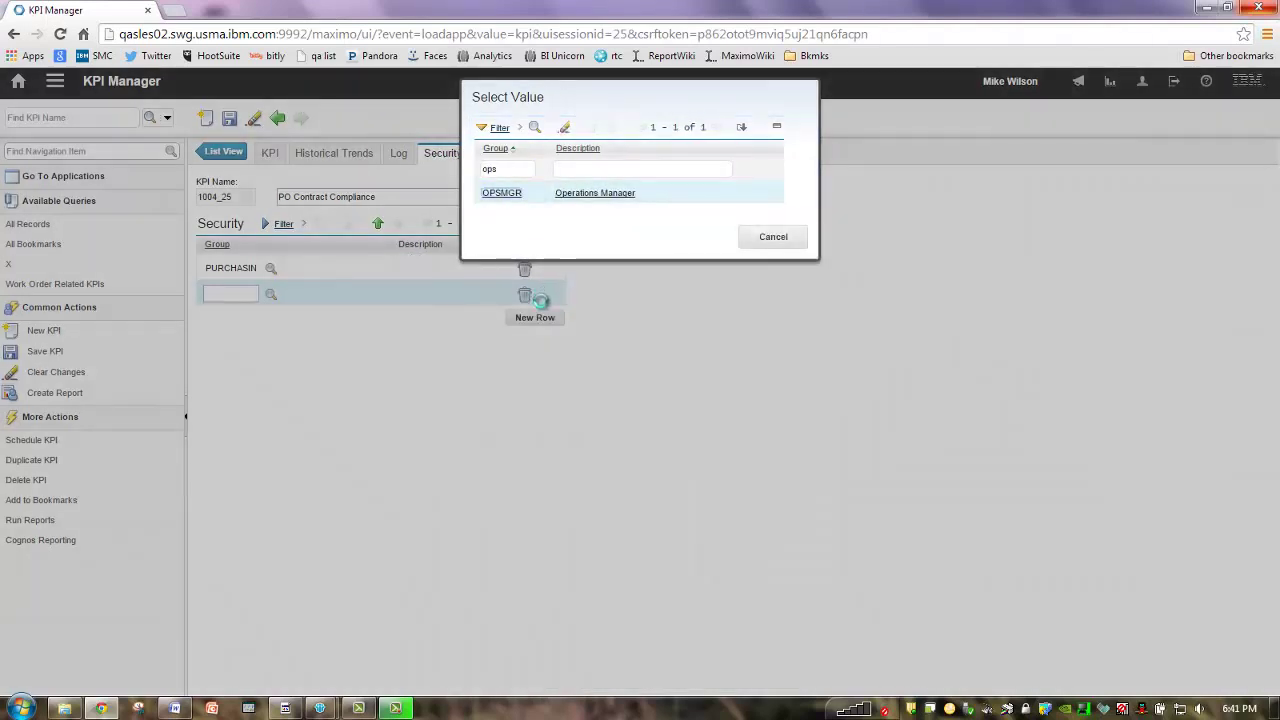
pyautogui.click(509, 196)
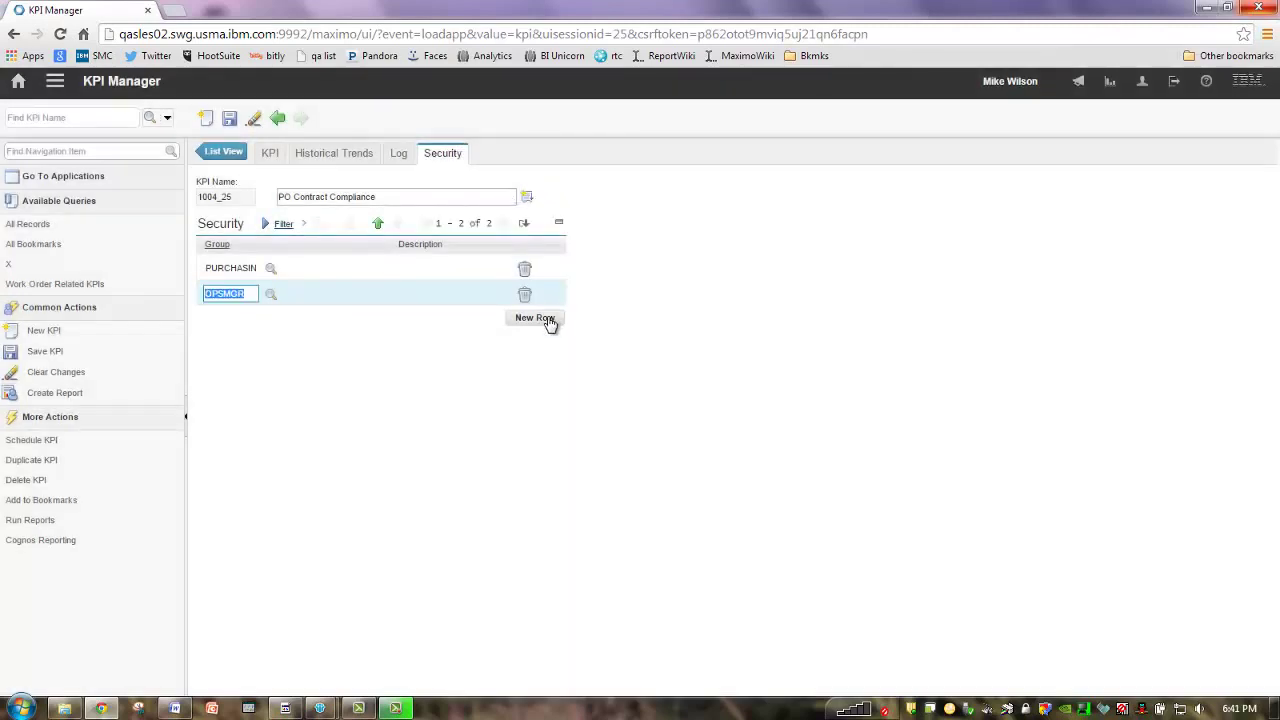
# - Add the MAXADMIN group, save the KPI, and open its long description editor
pyautogui.click(550, 320)
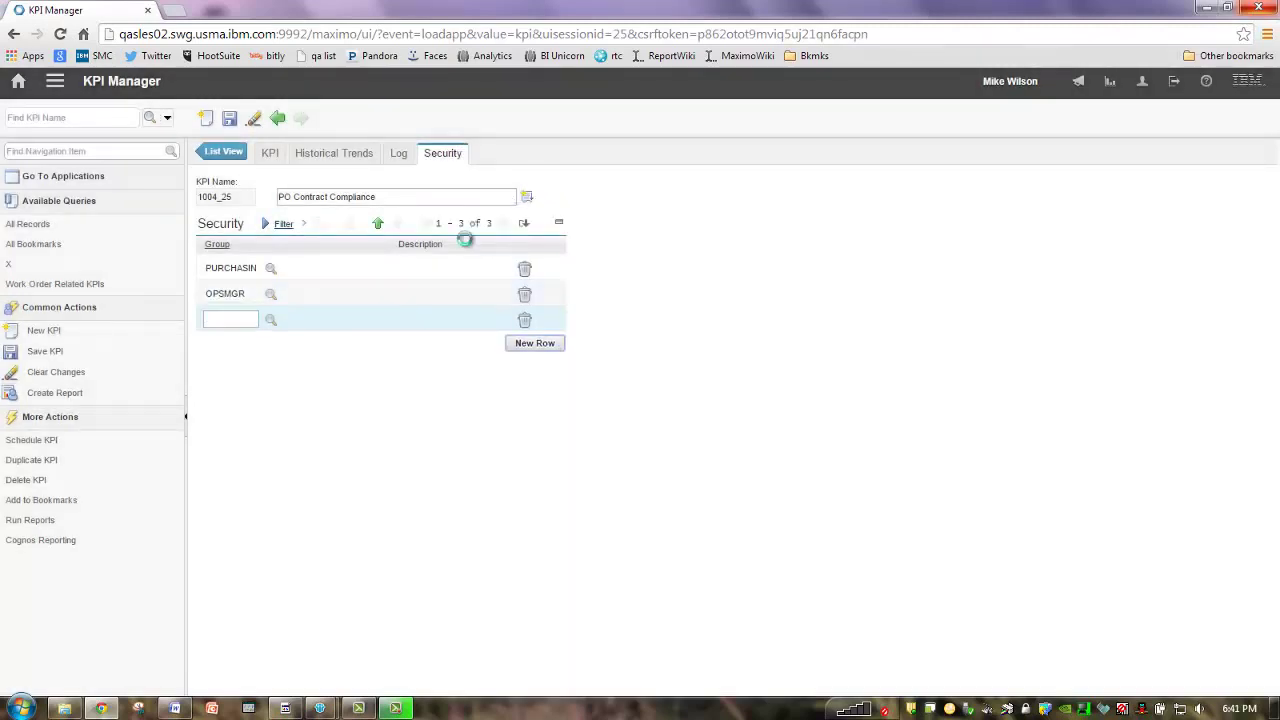
pyautogui.click(272, 320)
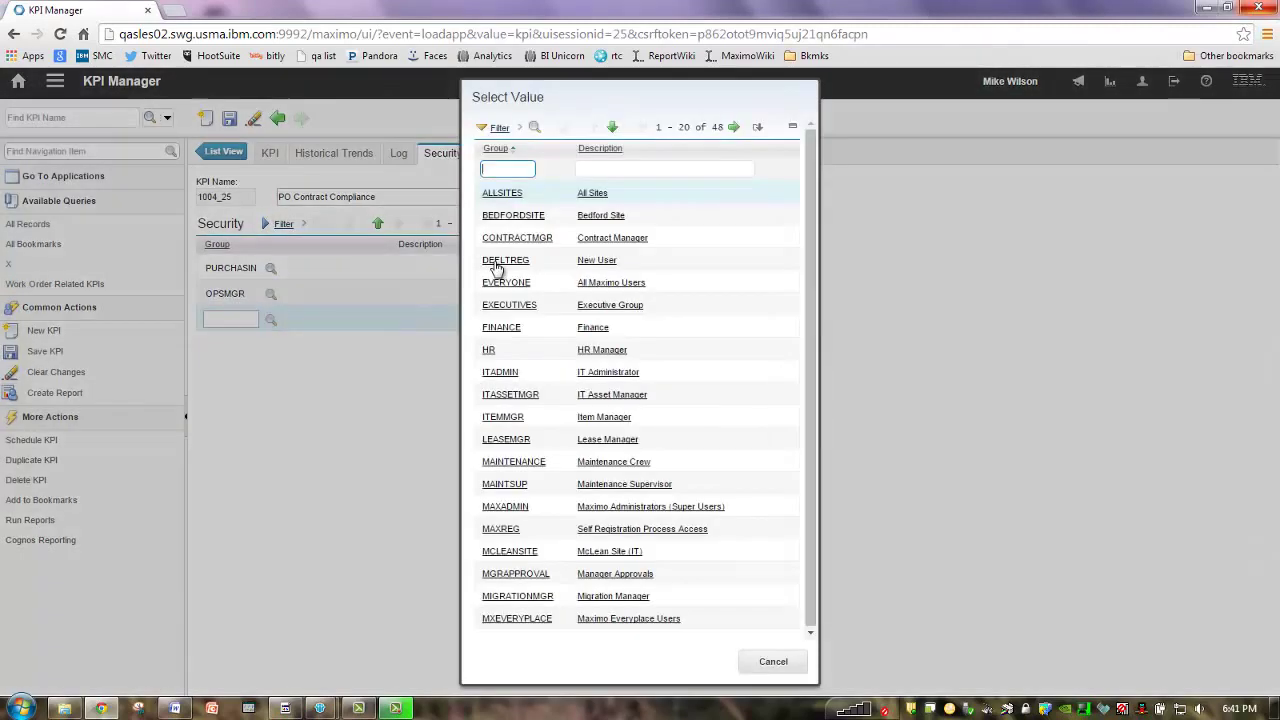
pyautogui.write('max')
pyautogui.press('Return')
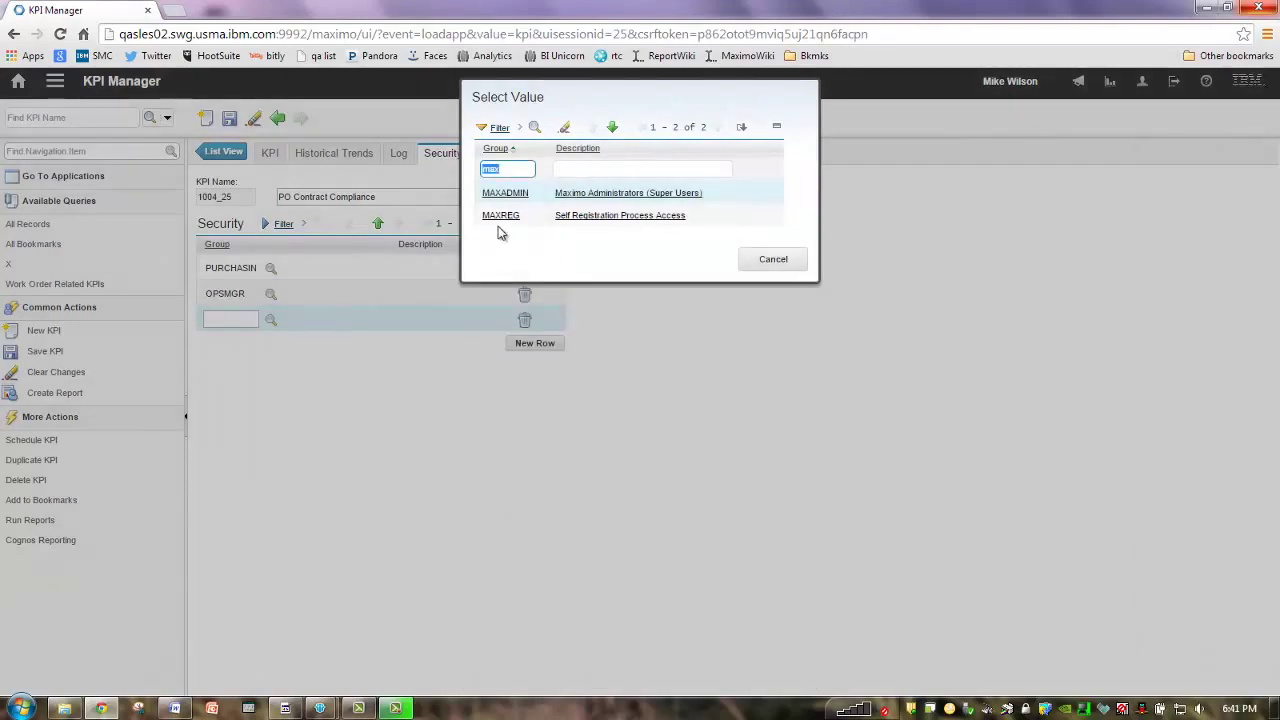
pyautogui.click(505, 192)
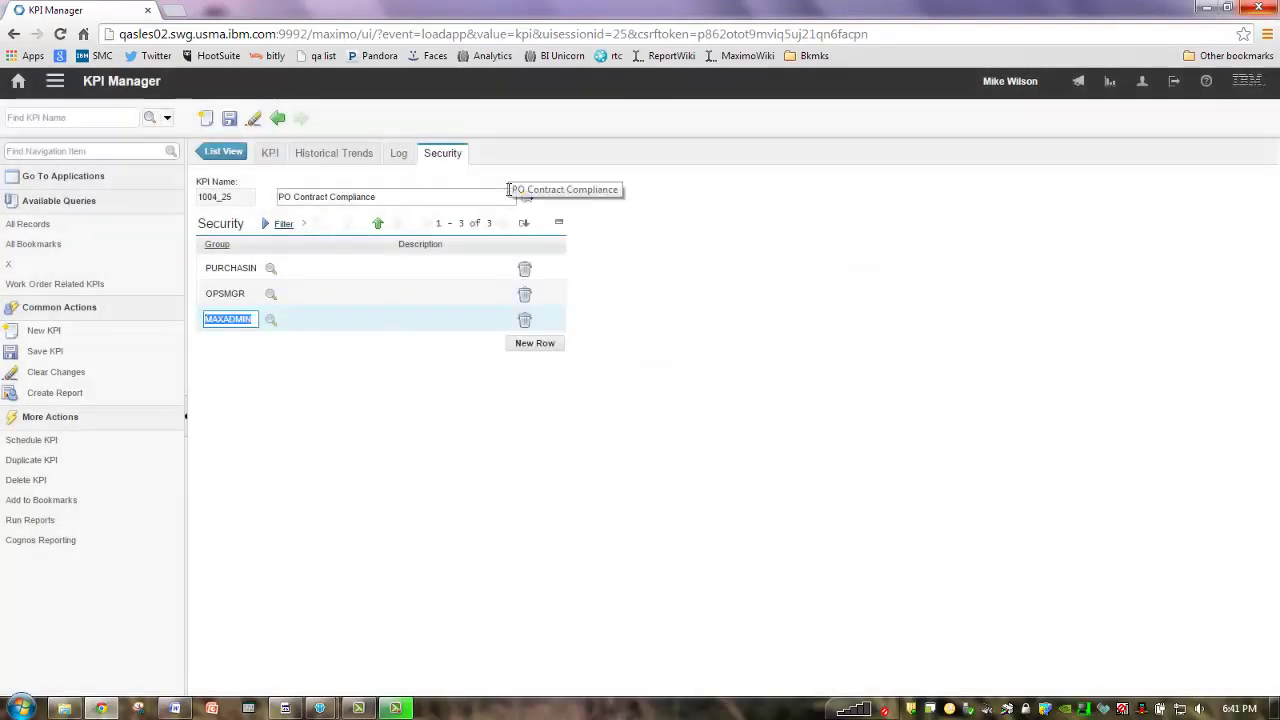
pyautogui.click(230, 119)
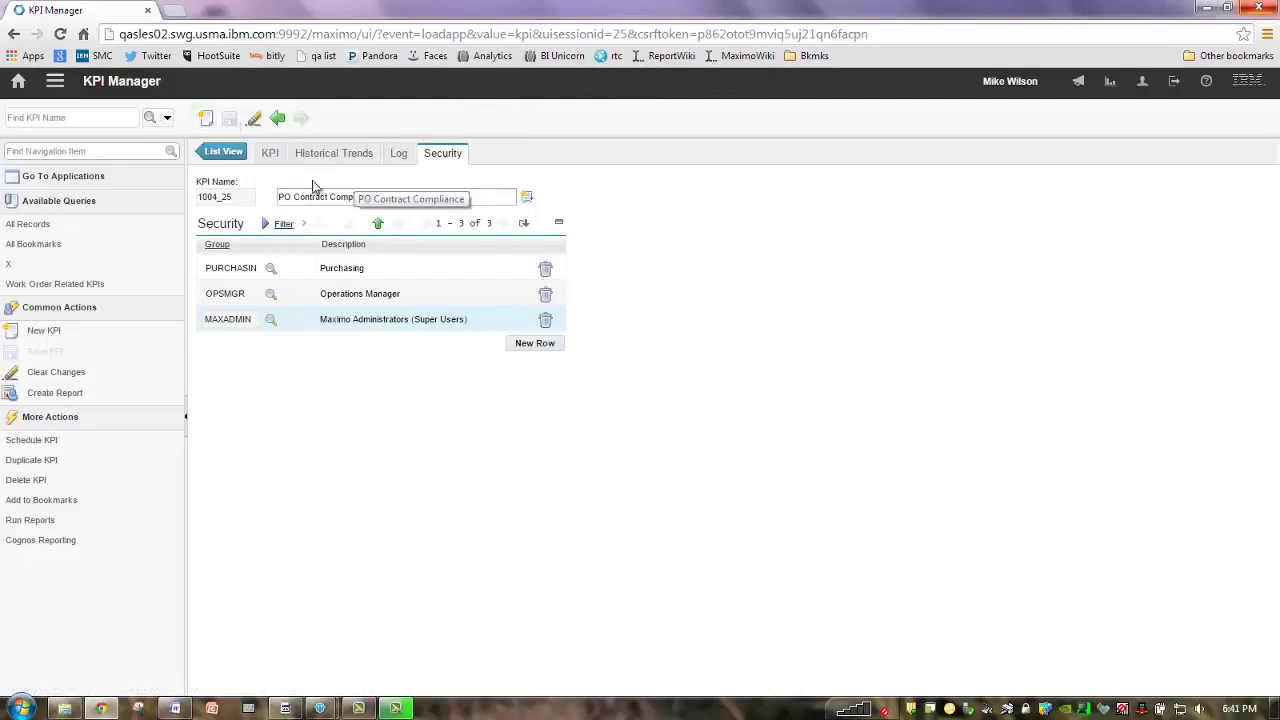
pyautogui.click(270, 155)
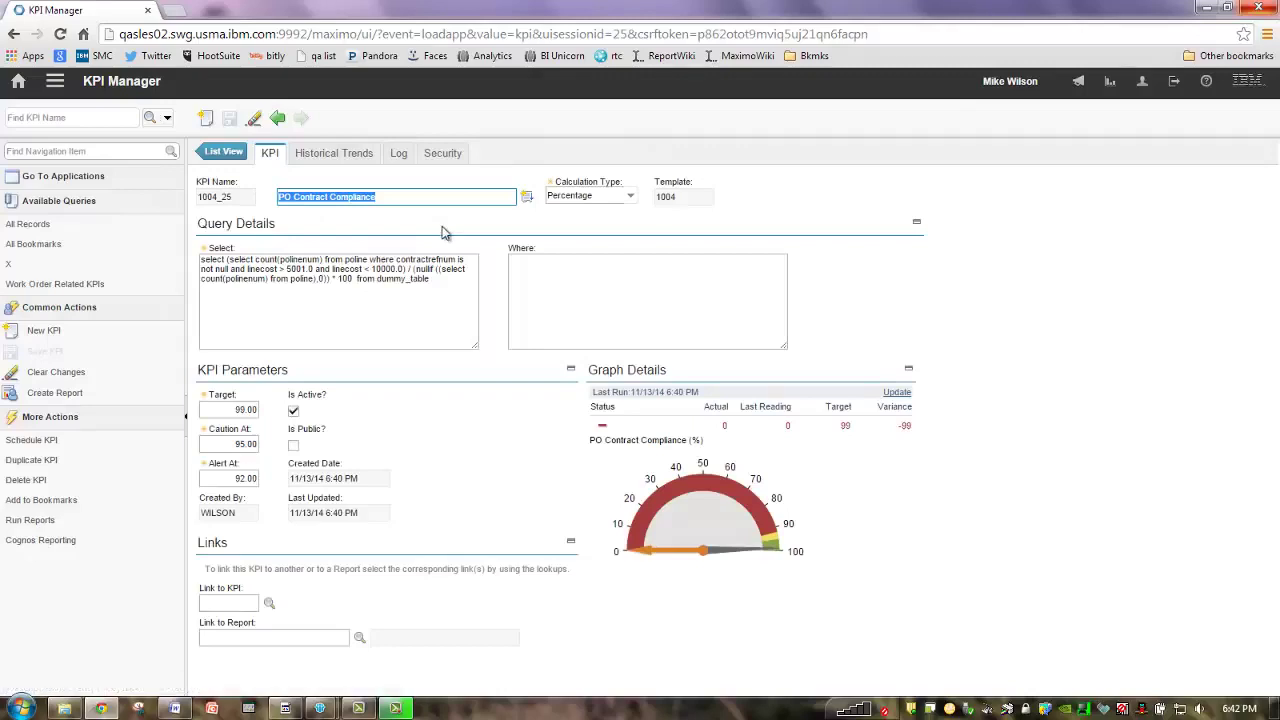
pyautogui.click(527, 198)
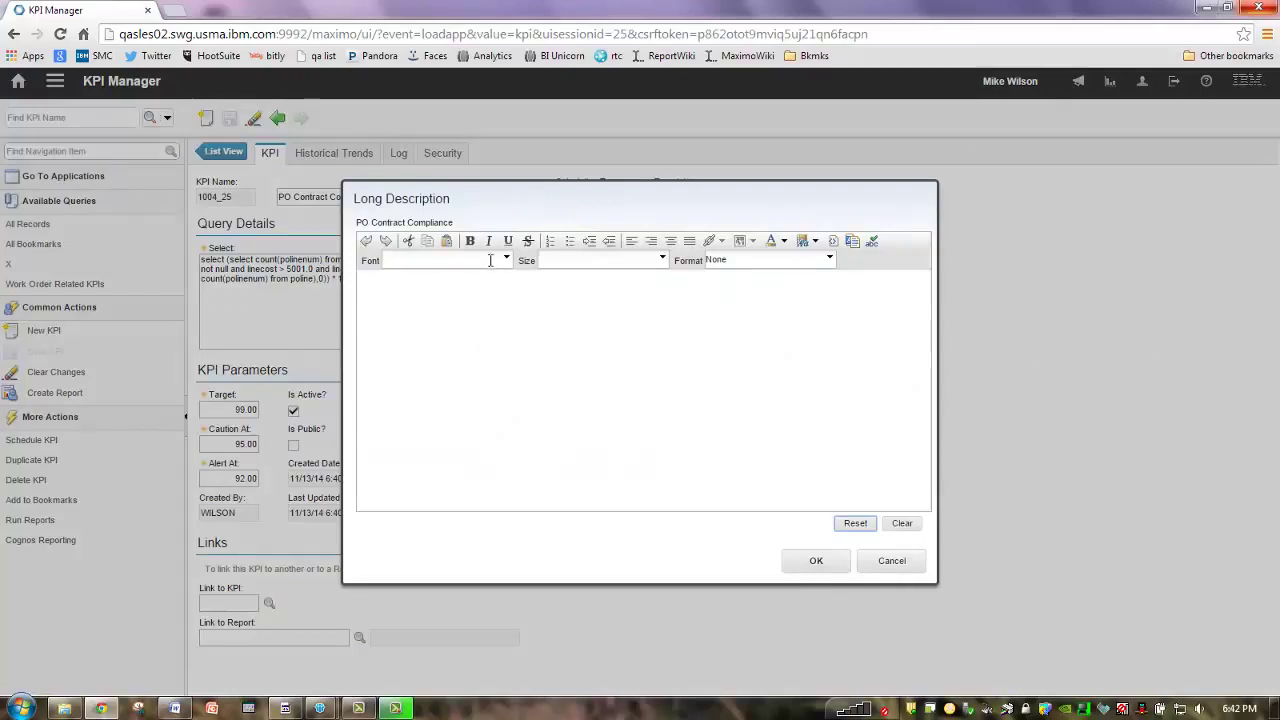
# - Write the two-line description on purchasing to contract and minimizing off-contract purchasing to maximize value
pyautogui.click(449, 310)
pyautogui.write('this kpi shows the % of o')
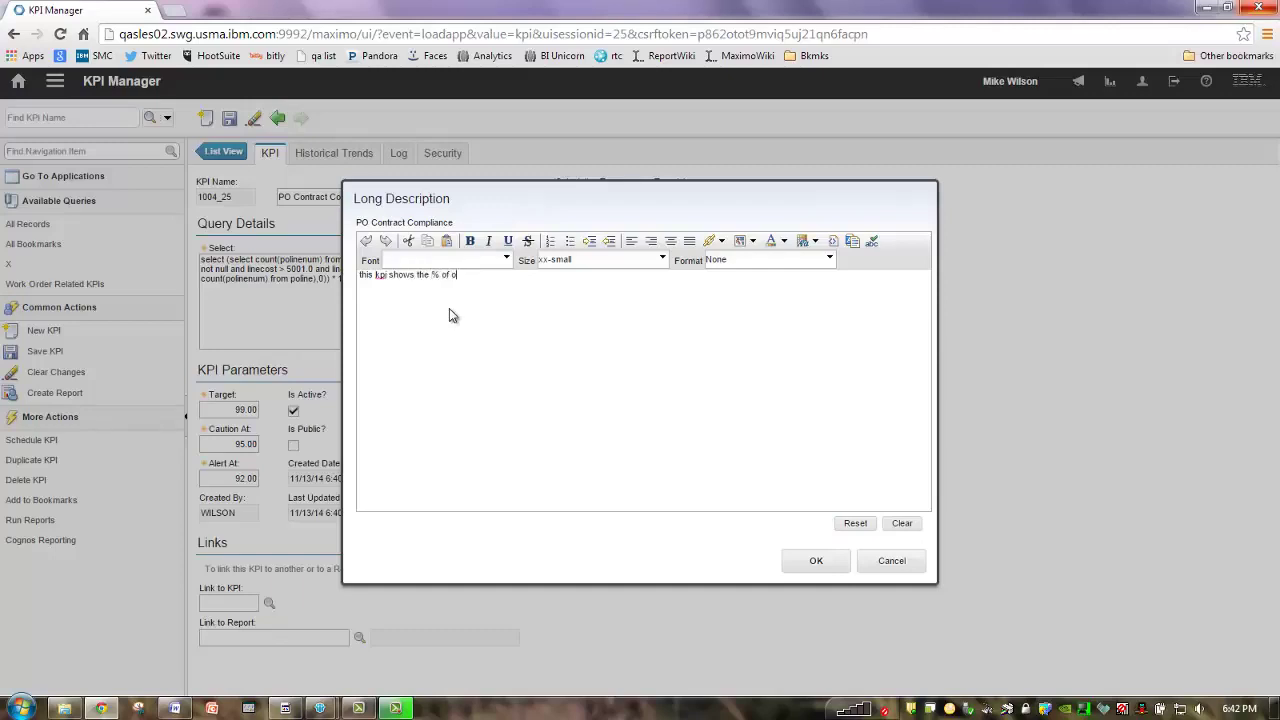
pyautogui.press('BackSpace')
pyautogui.write('po lines puchased to contract')
pyautogui.press('Return')
pyautogui.write('we need to minimize')
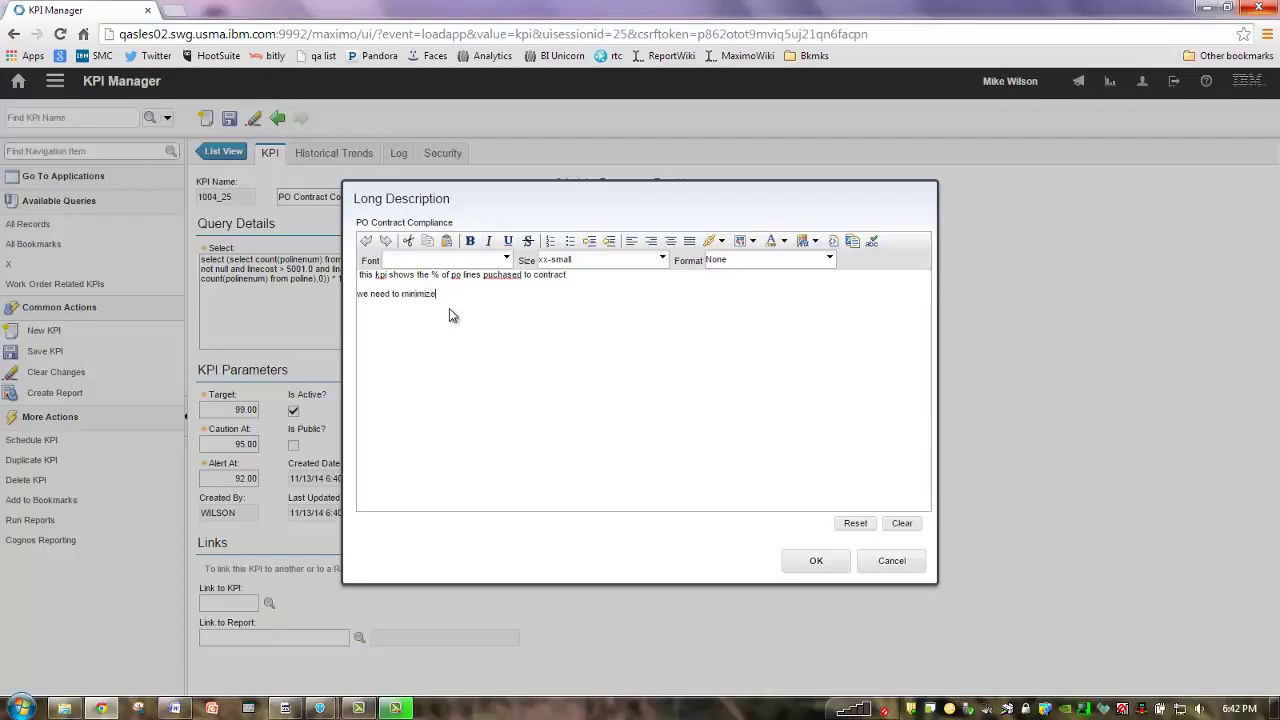
pyautogui.write(' off contract purchasing to maximo')
pyautogui.press('BackSpace')
pyautogui.press('BackSpace')
pyautogui.press('BackSpace')
pyautogui.write('mize our piub')
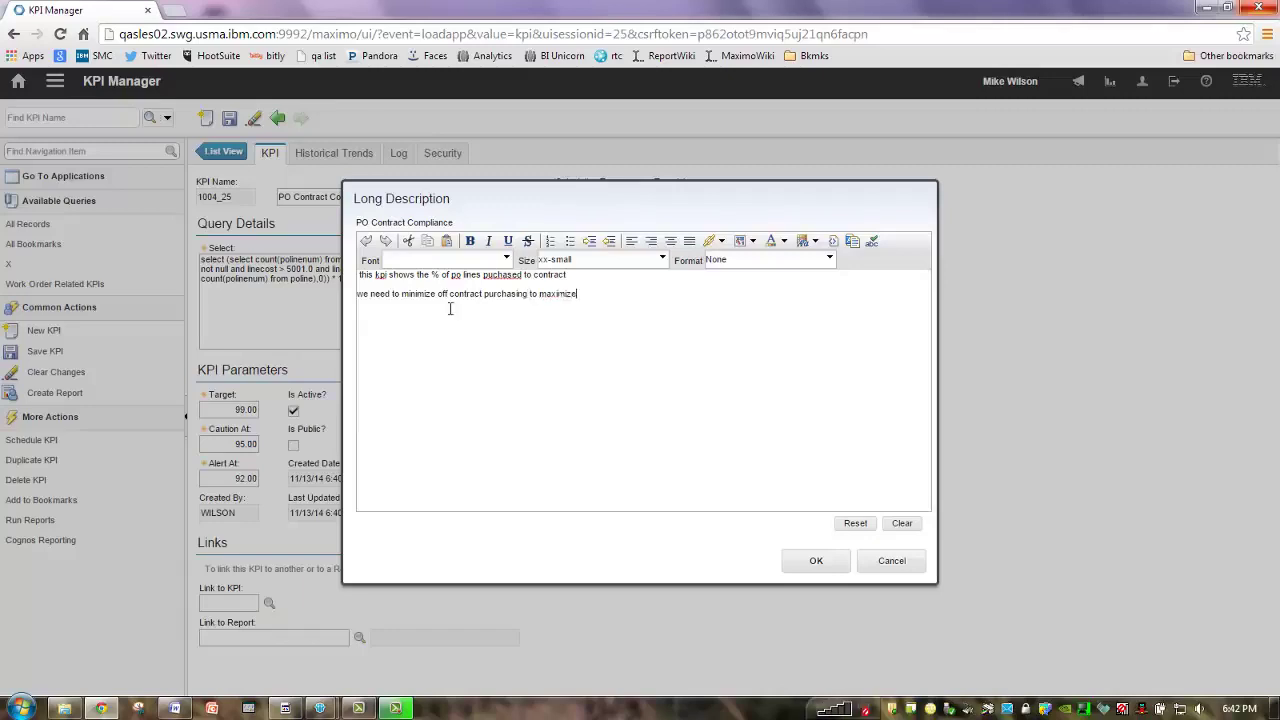
pyautogui.press('BackSpace')
pyautogui.press('BackSpace')
pyautogui.write('urchasing fvalue...')
# - Confirm the long description, save KPI 1004_25, and view its empty communication log
pyautogui.click(792, 562)
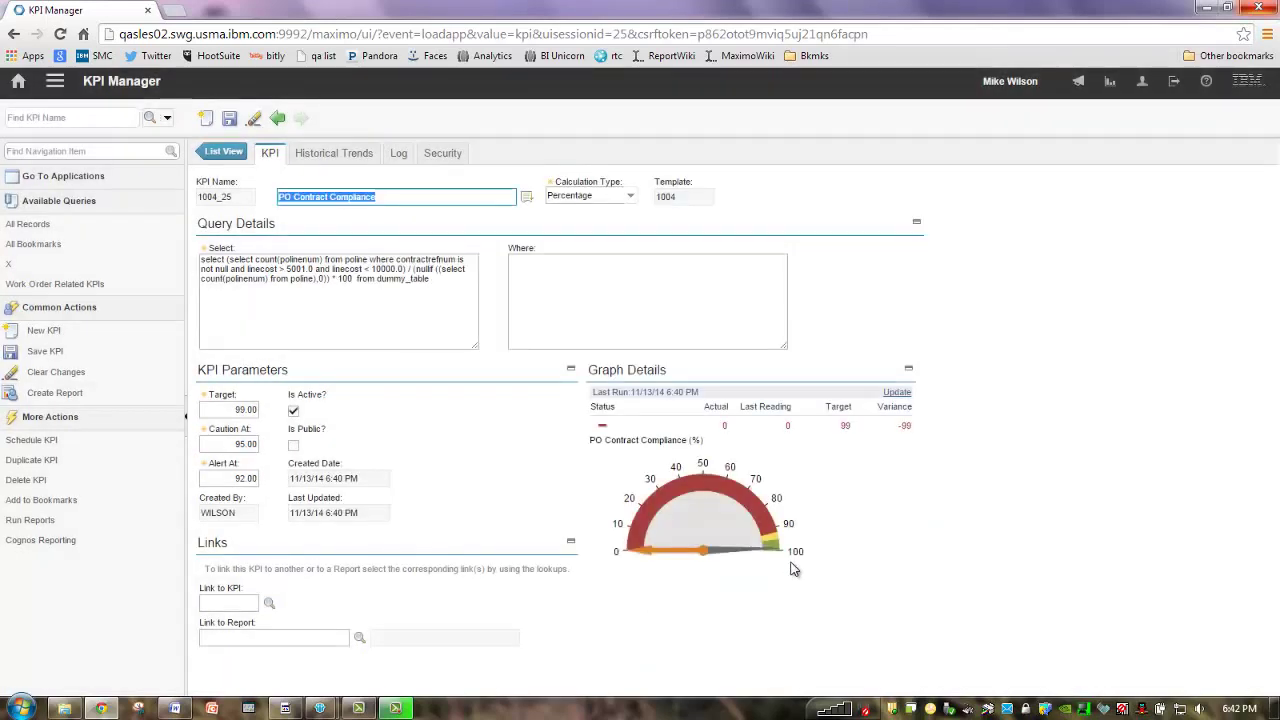
pyautogui.click(230, 125)
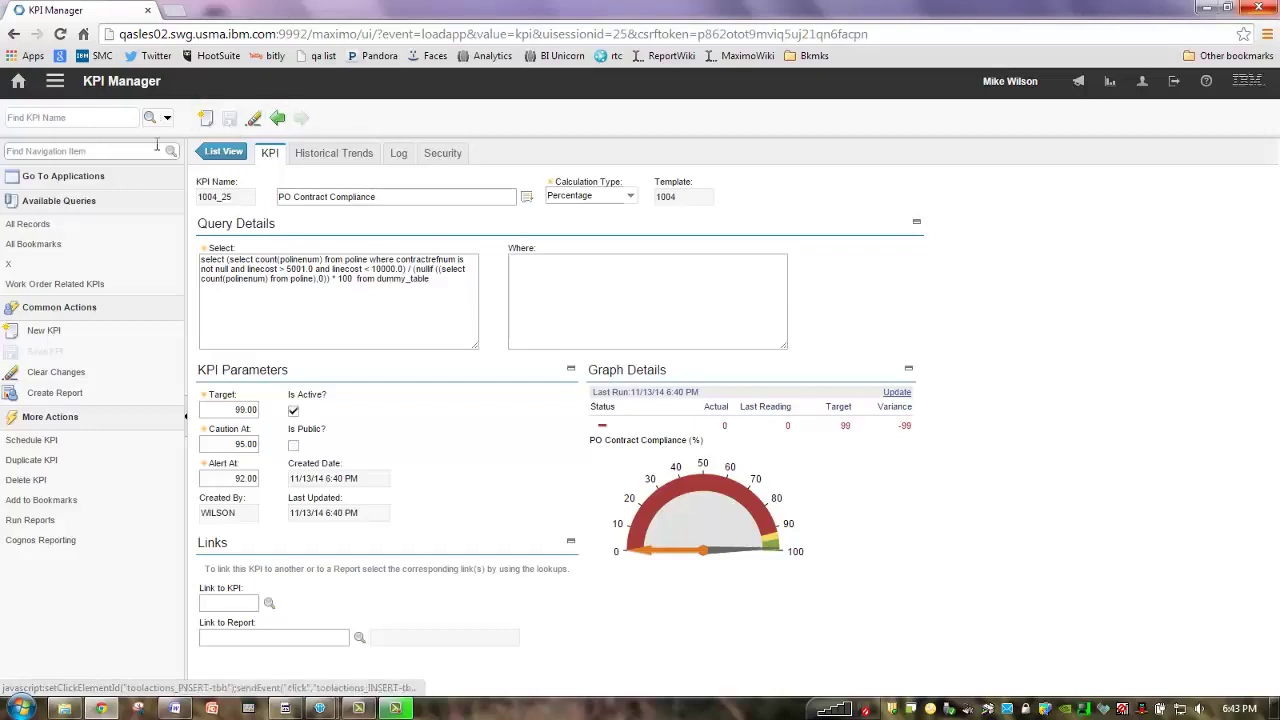
pyautogui.click(397, 156)
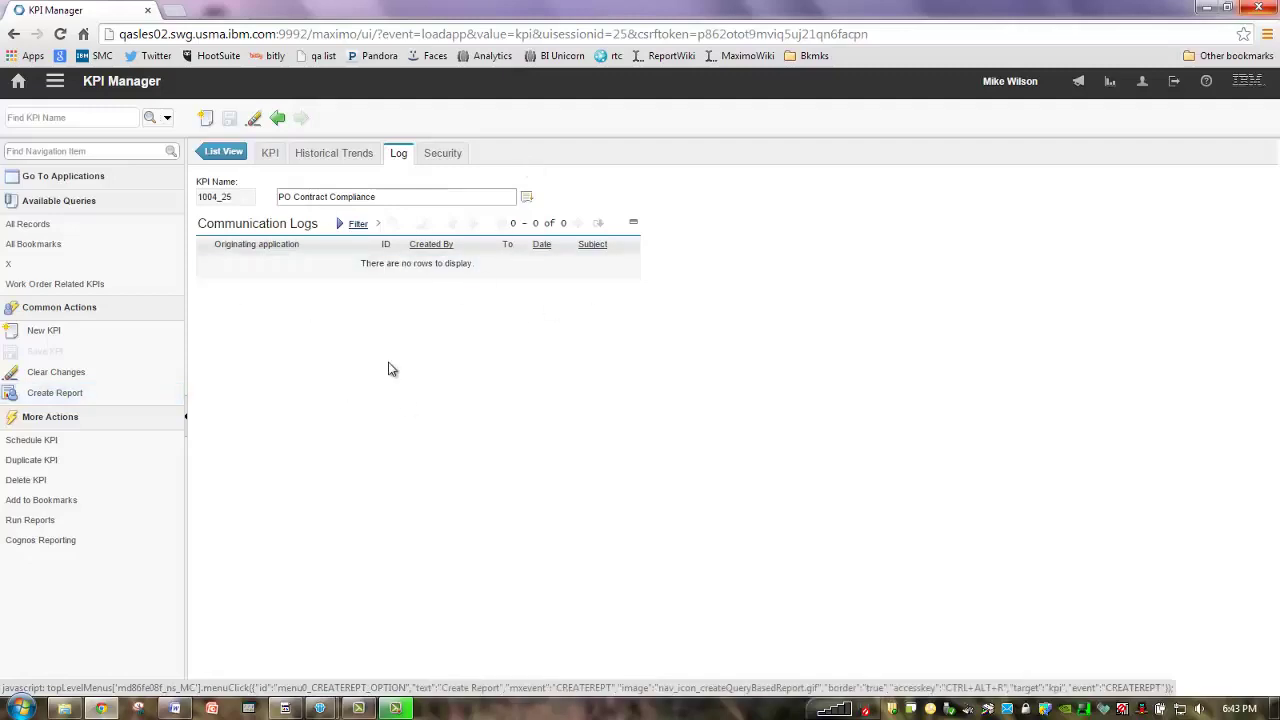
# - Reopen KPI 1004_25 from the list view to show its main details
pyautogui.click(224, 150)
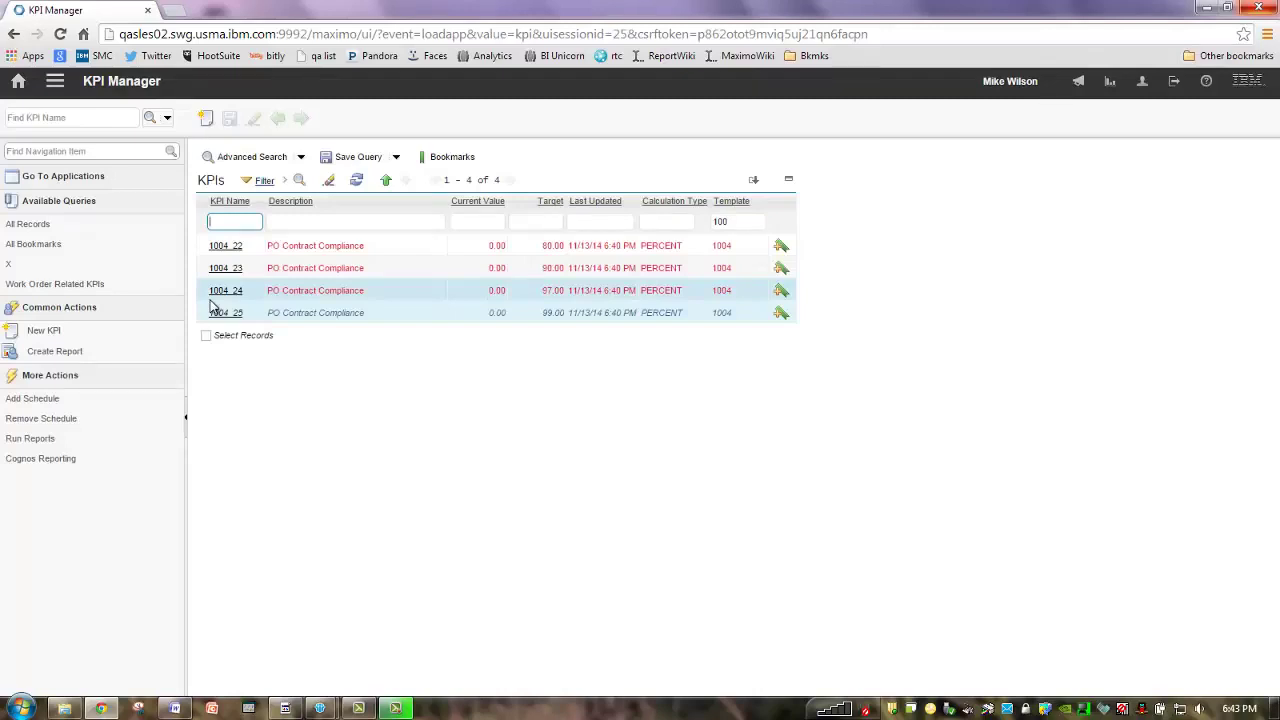
pyautogui.click(222, 313)
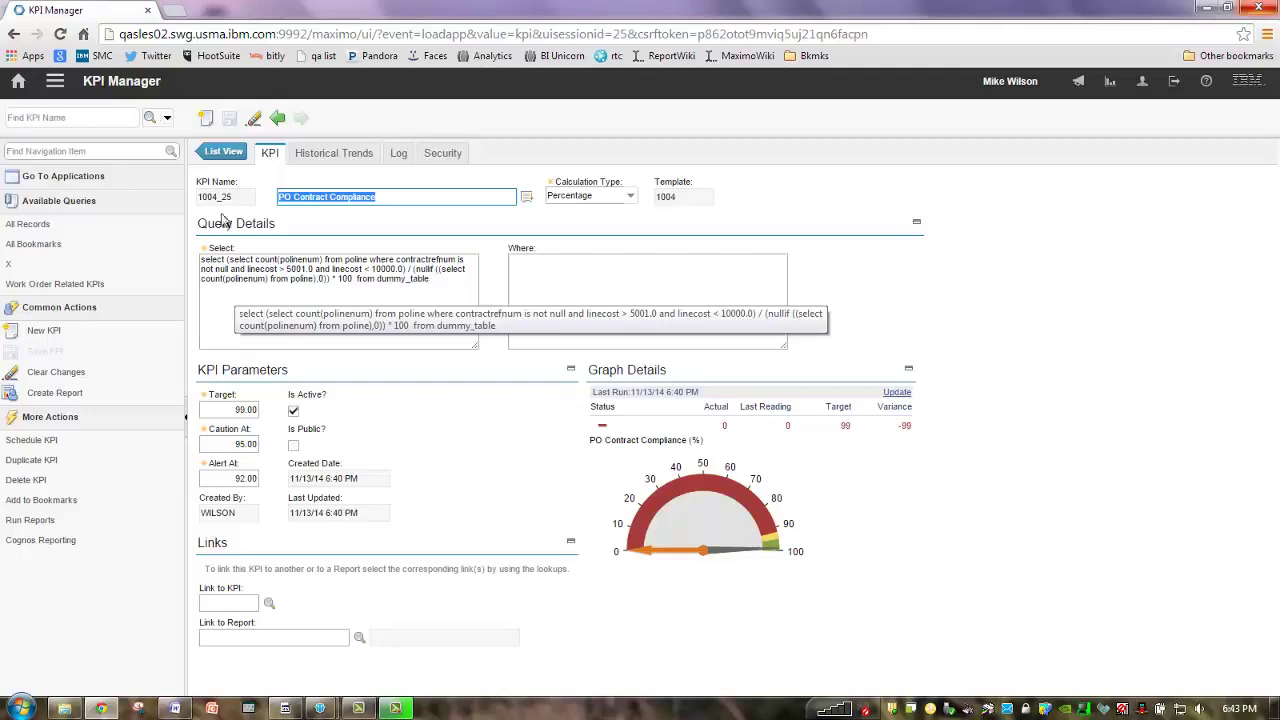
pyautogui.click(386, 196)
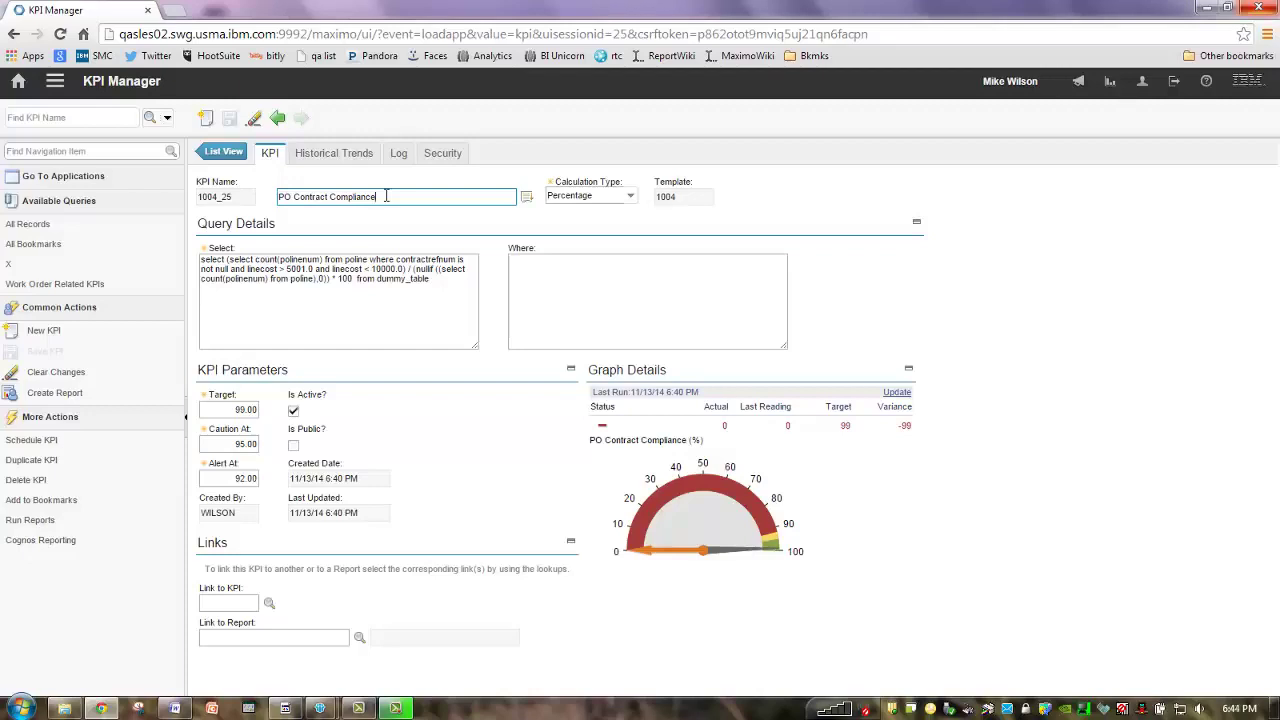
# - Add a schedule row assigning the 1 Week Sun 1AM cron task instance to KPI 1004_25
pyautogui.click(44, 441)
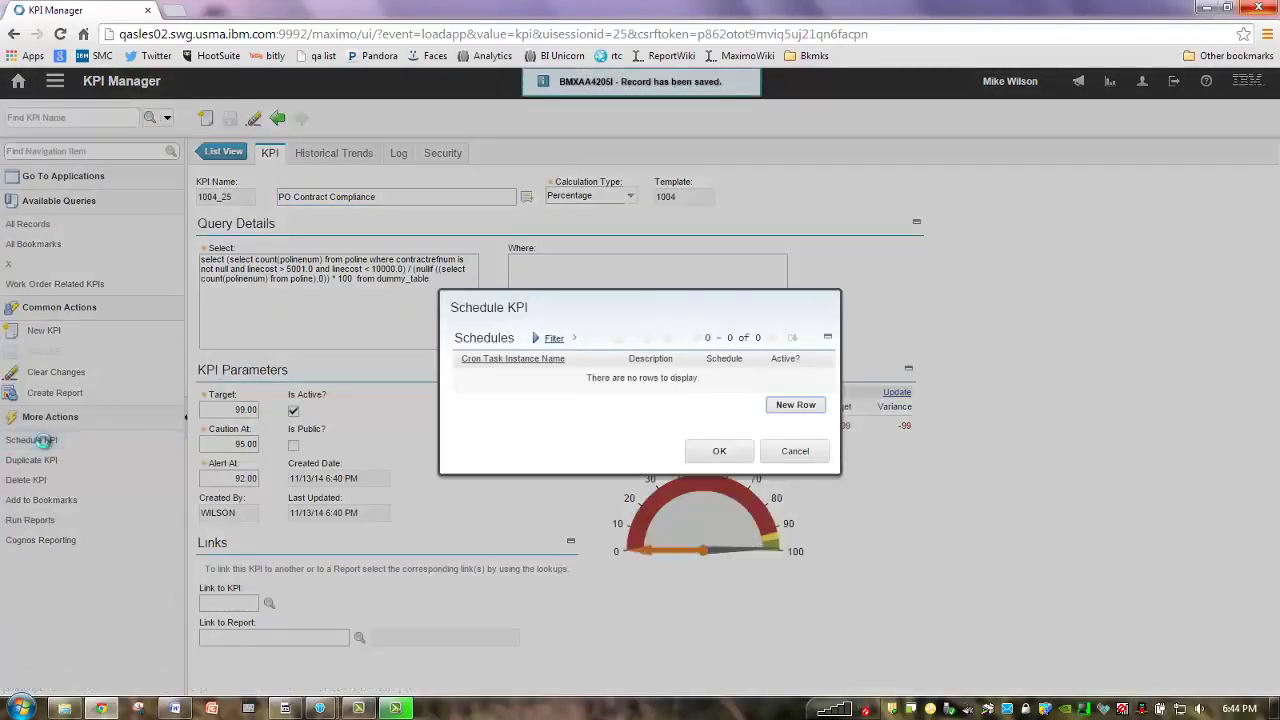
pyautogui.click(814, 411)
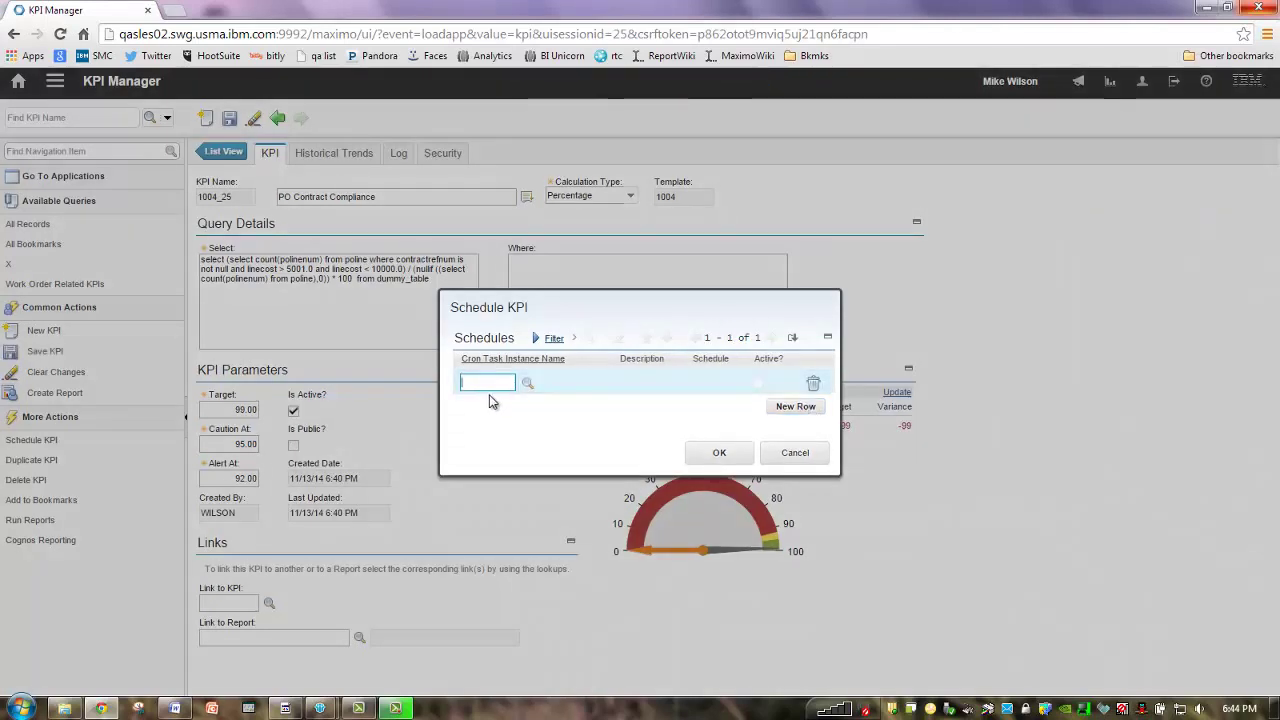
pyautogui.click(528, 385)
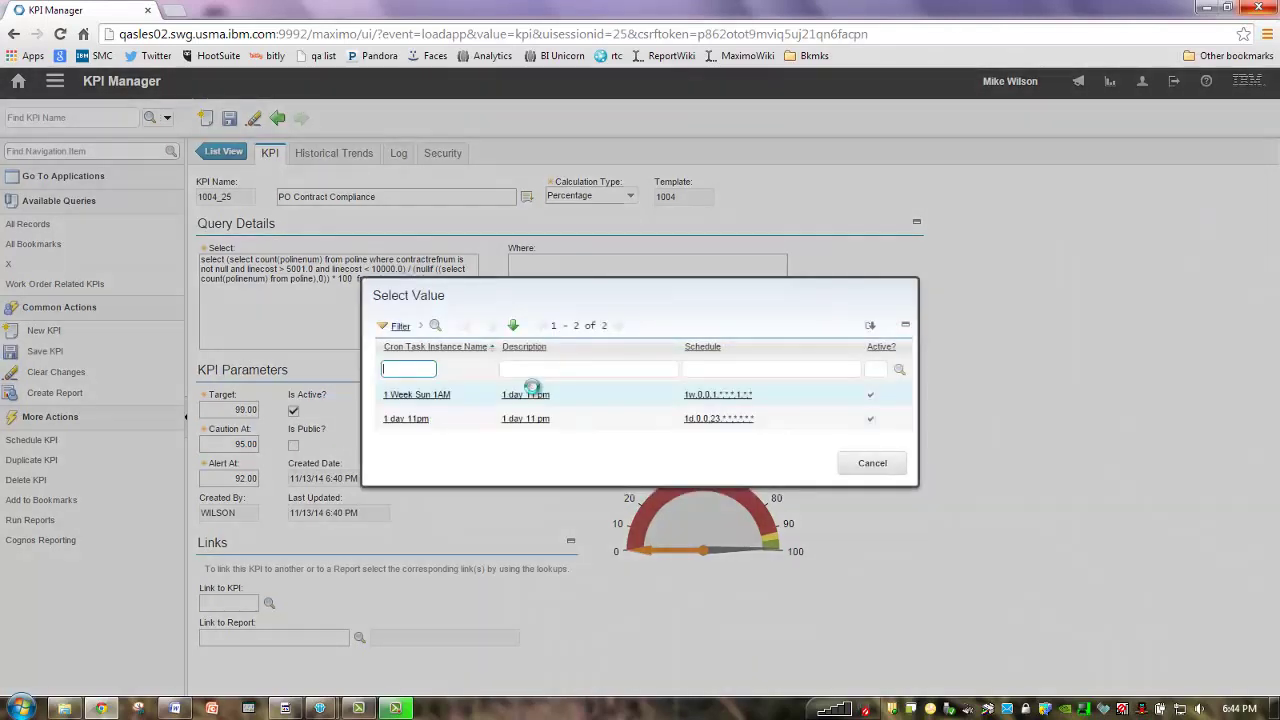
pyautogui.click(443, 398)
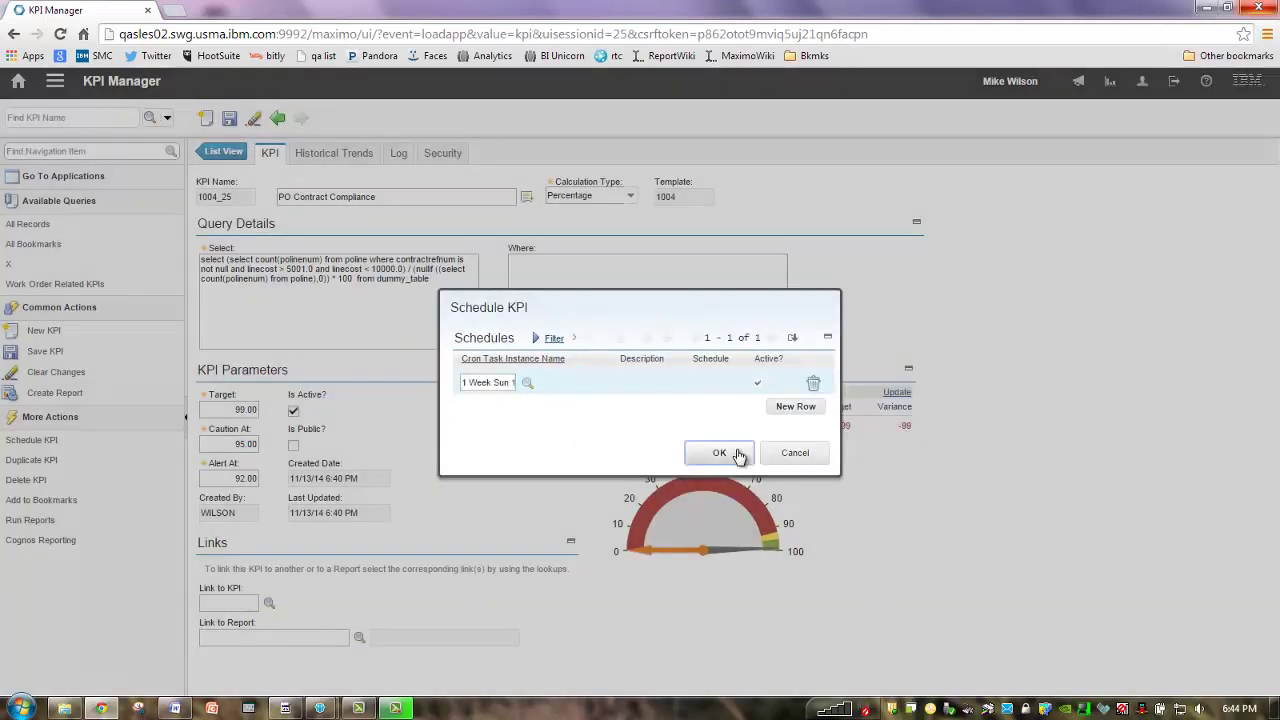
pyautogui.click(736, 453)
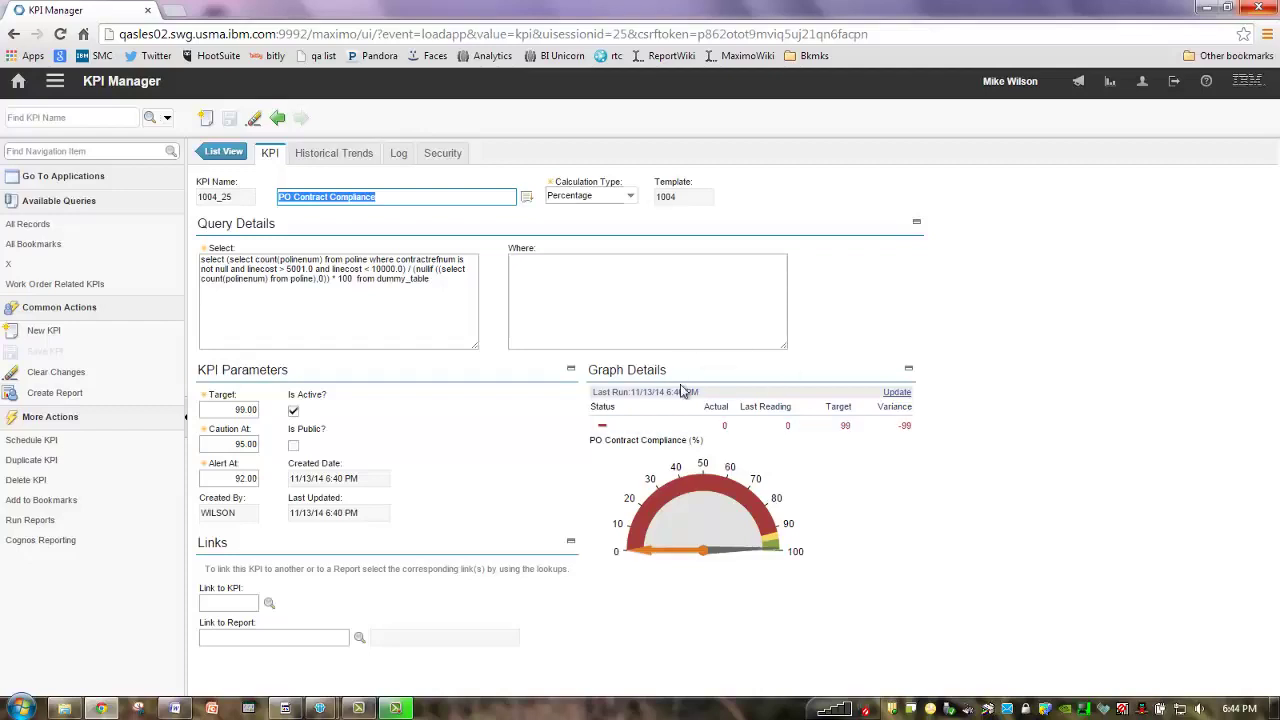
# - Select all four KPIs 1004_22–1004_25 in List View and schedule them on the 1 Week Sun 1AM cron task
pyautogui.click(221, 152)
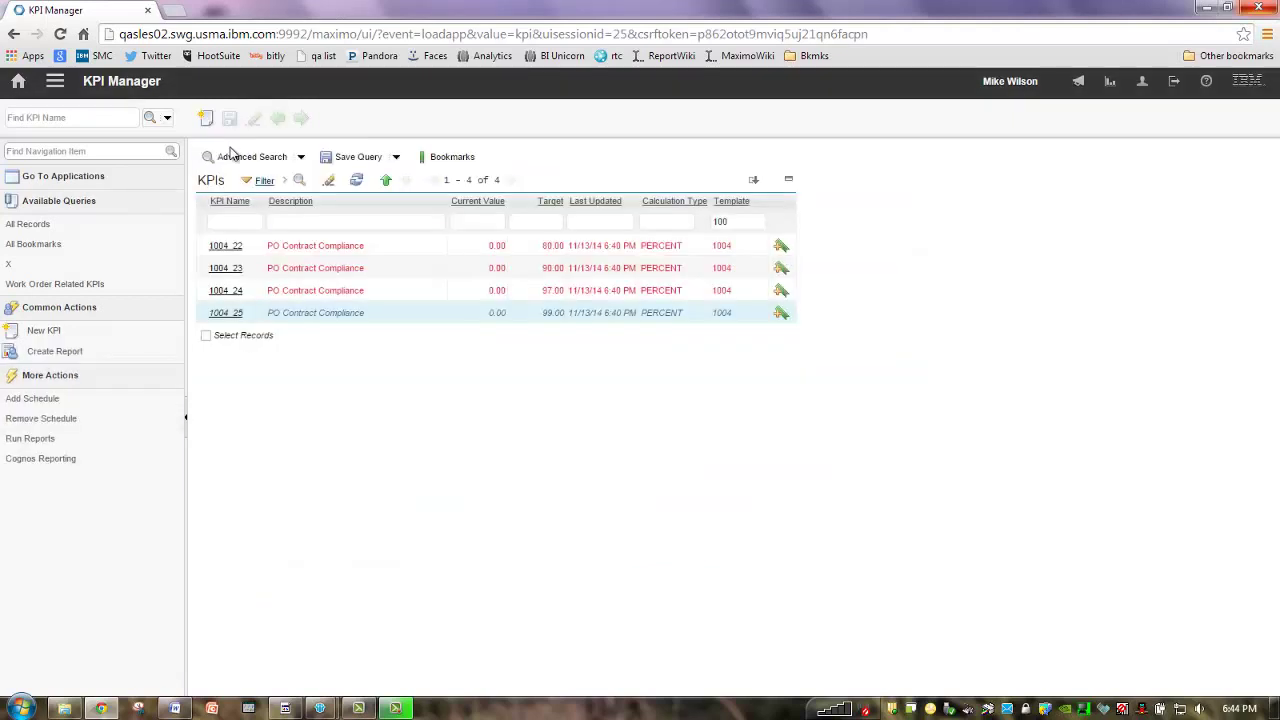
pyautogui.click(206, 336)
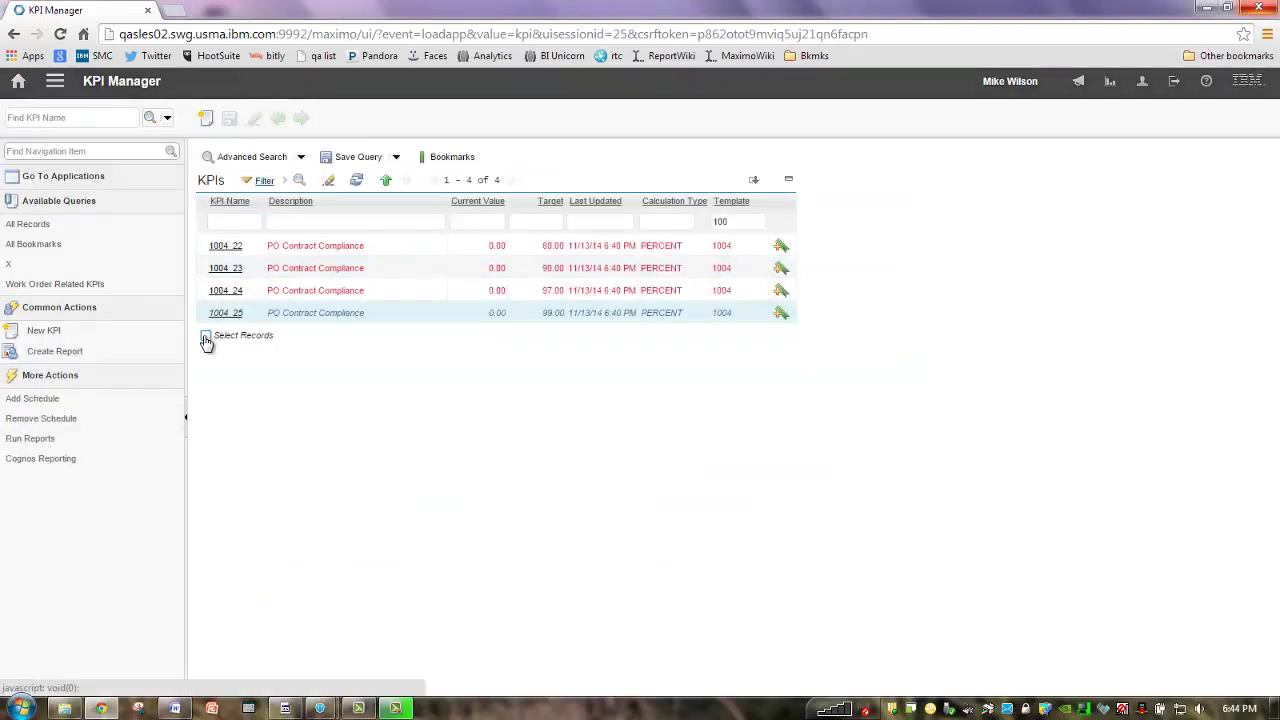
pyautogui.click(205, 203)
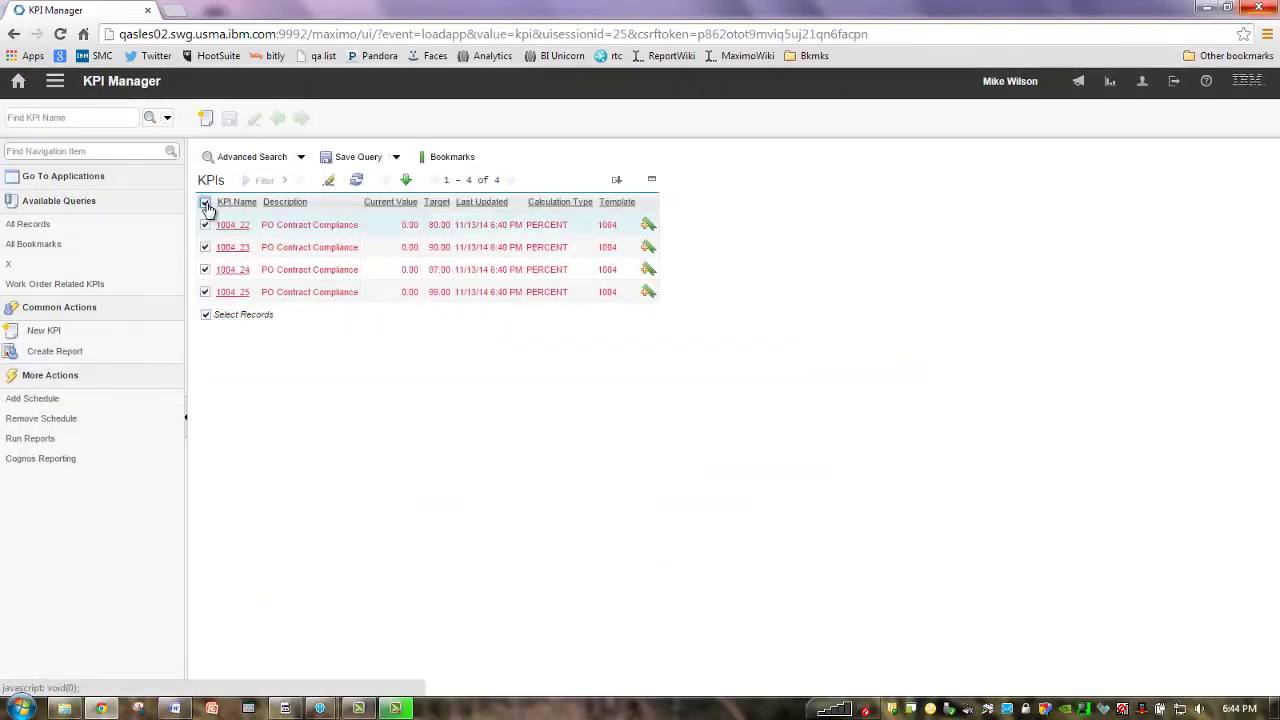
pyautogui.click(34, 400)
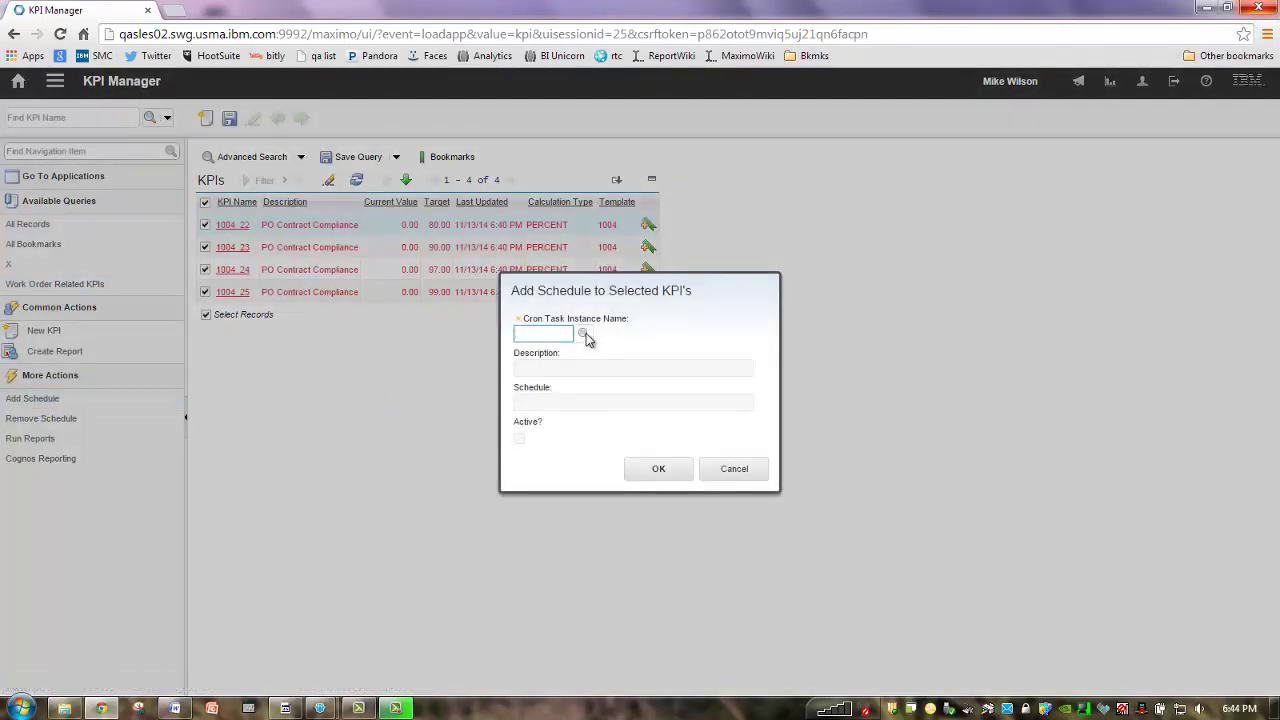
pyautogui.click(584, 333)
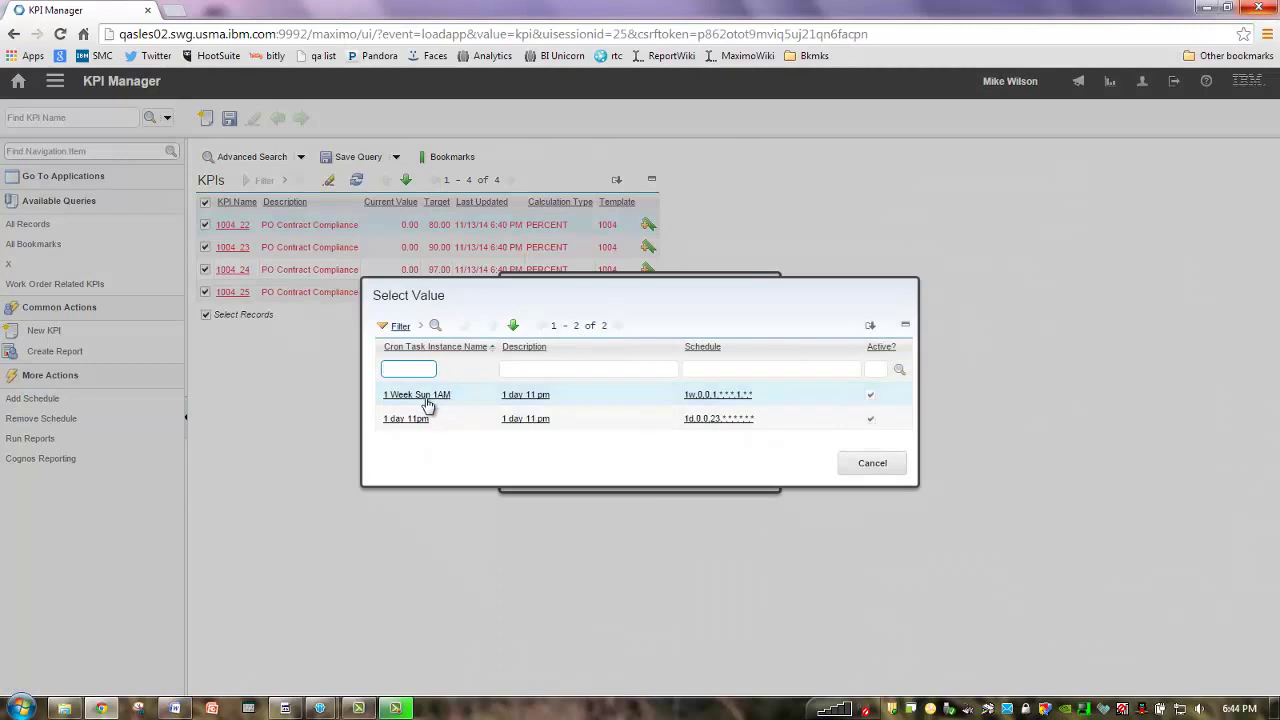
pyautogui.click(425, 400)
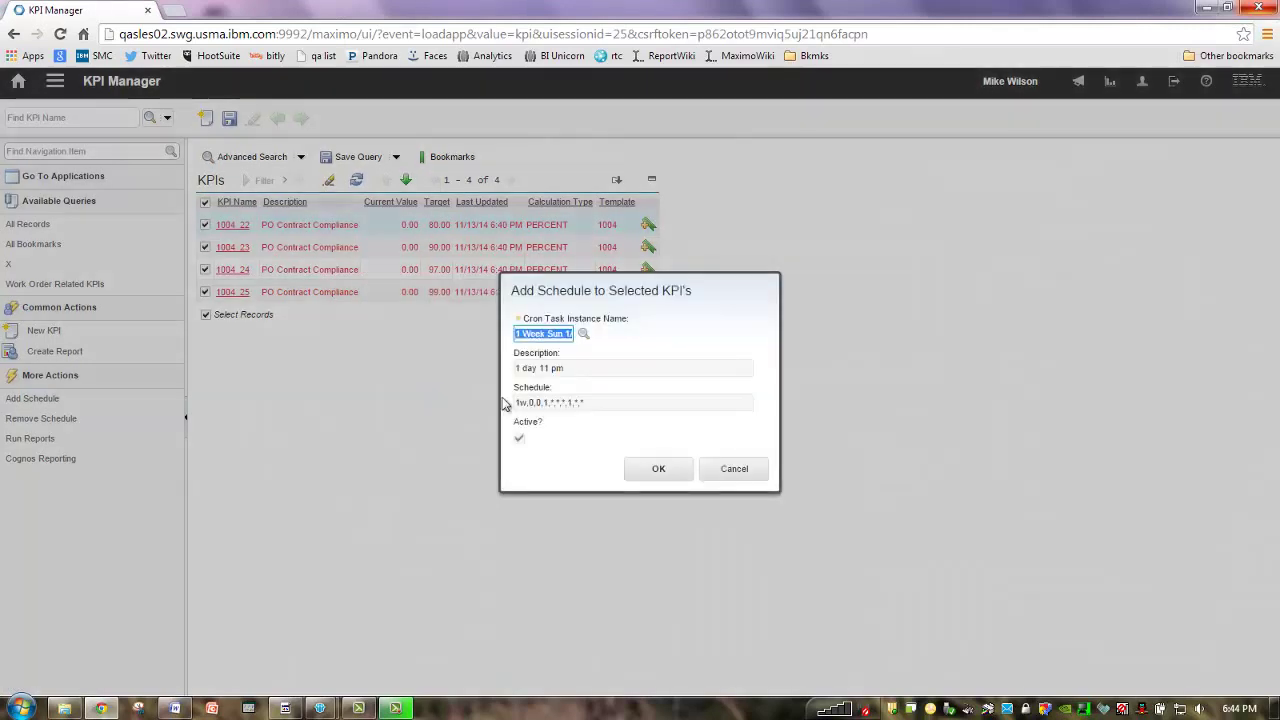
pyautogui.click(660, 471)
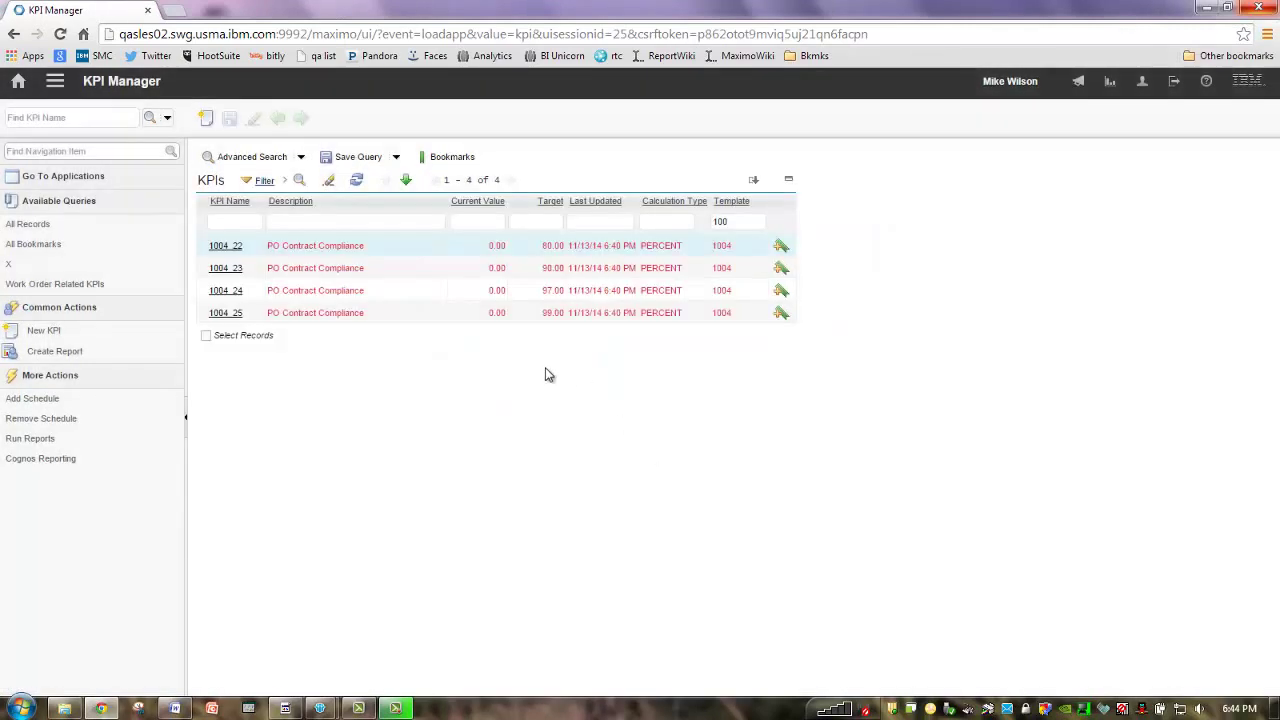
# - Clear the Template filter and filter the KPI list by Description 'wo'
pyautogui.click(739, 222)
pyautogui.press('BackSpace')
pyautogui.press('BackSpace')
pyautogui.press('BackSpace')
pyautogui.click(390, 217)
pyautogui.write('w')
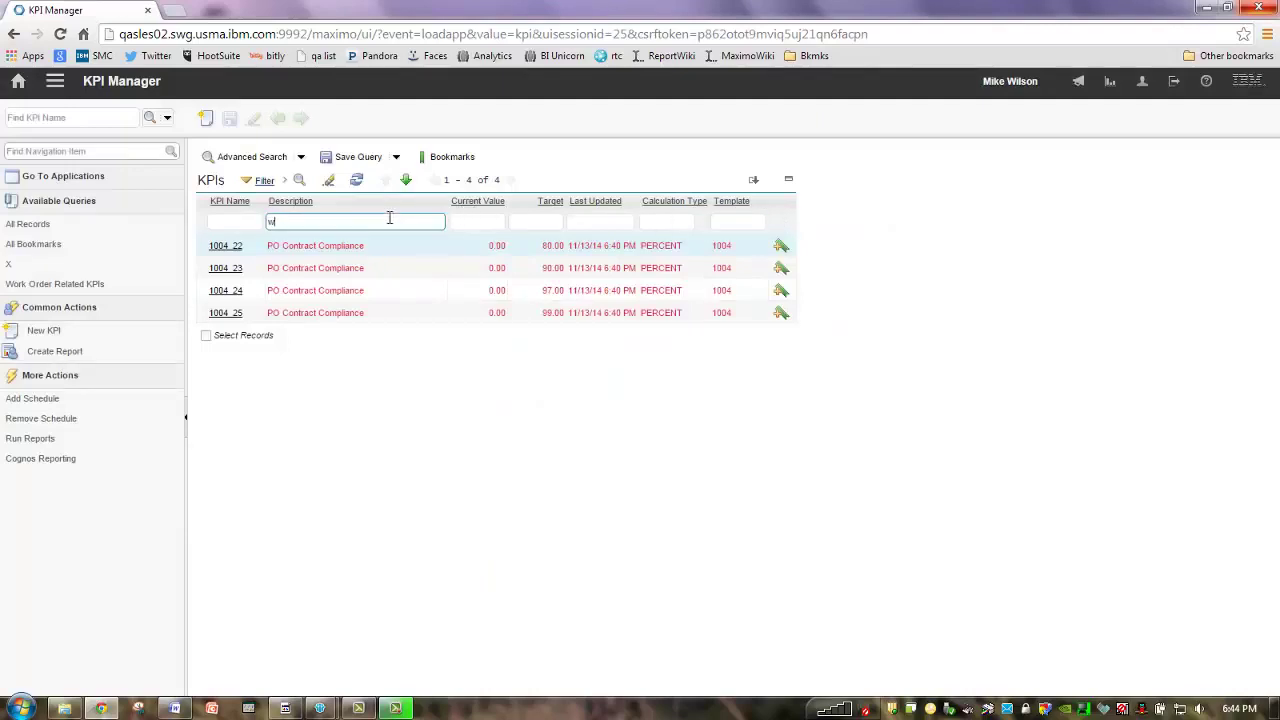
pyautogui.write('o')
pyautogui.press('Return')
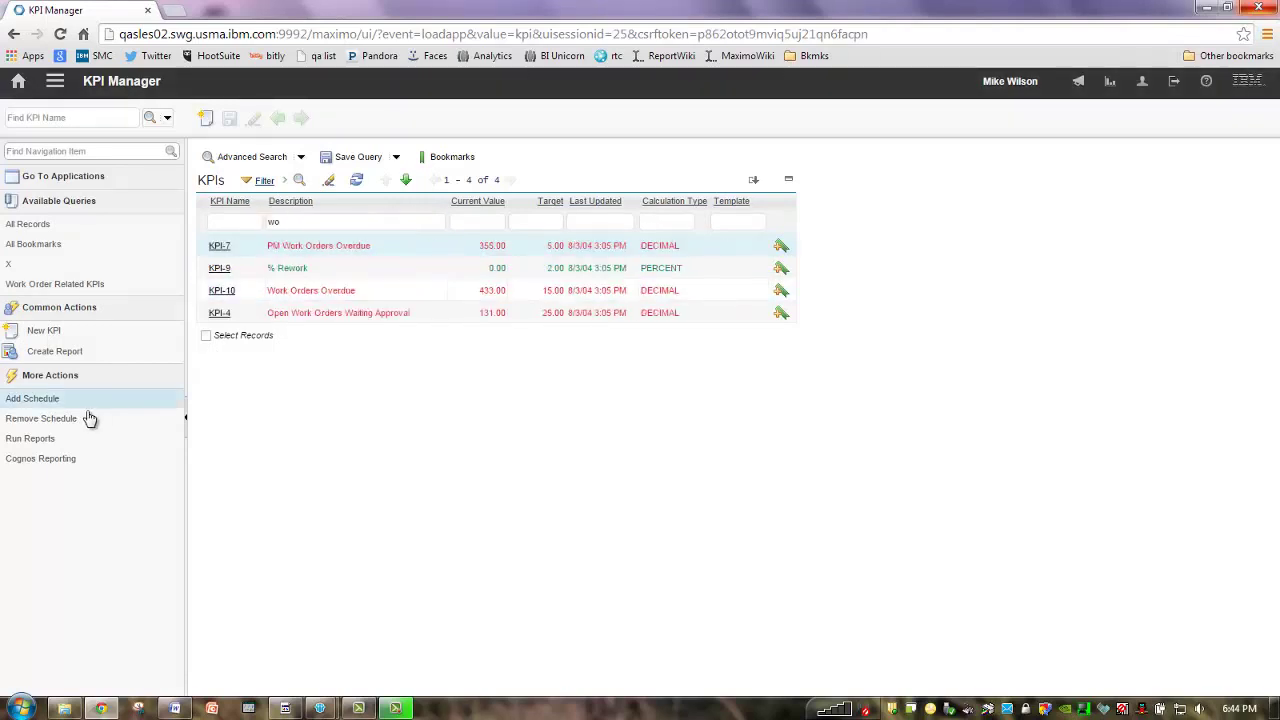
# - Select all four work-order KPIs and schedule them on the 1 day 11pm cron task
pyautogui.click(206, 335)
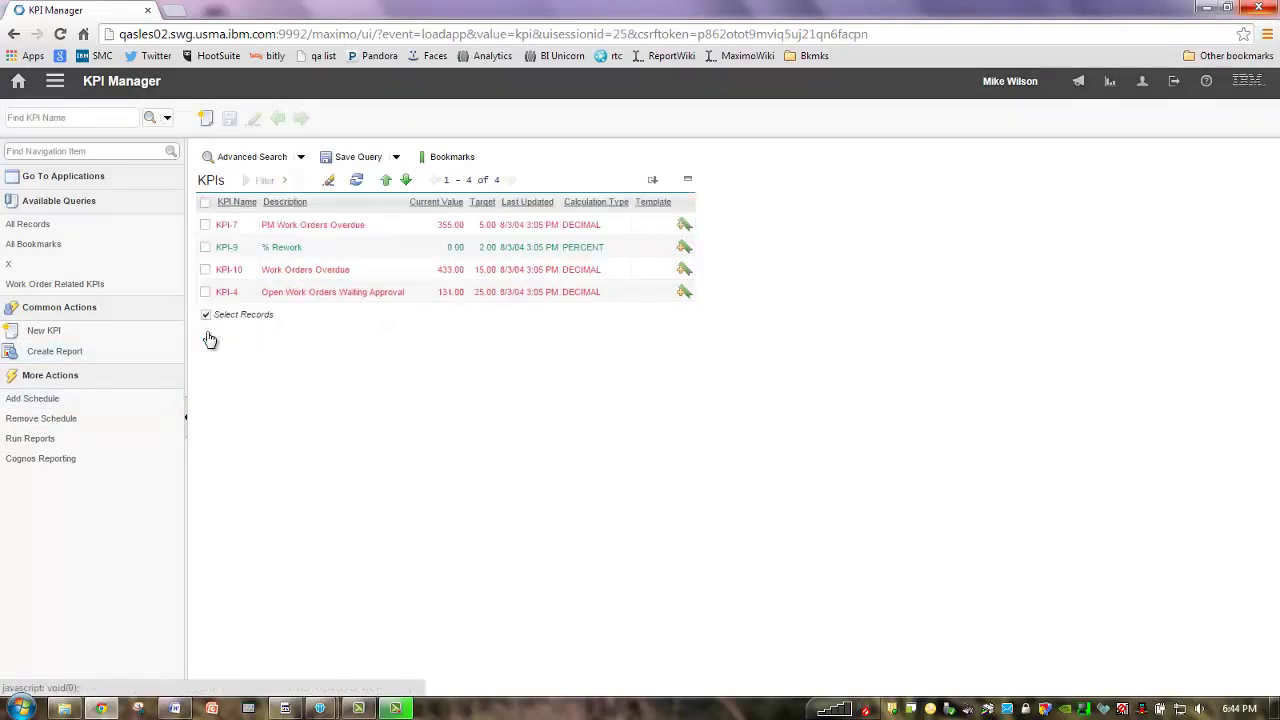
pyautogui.click(205, 202)
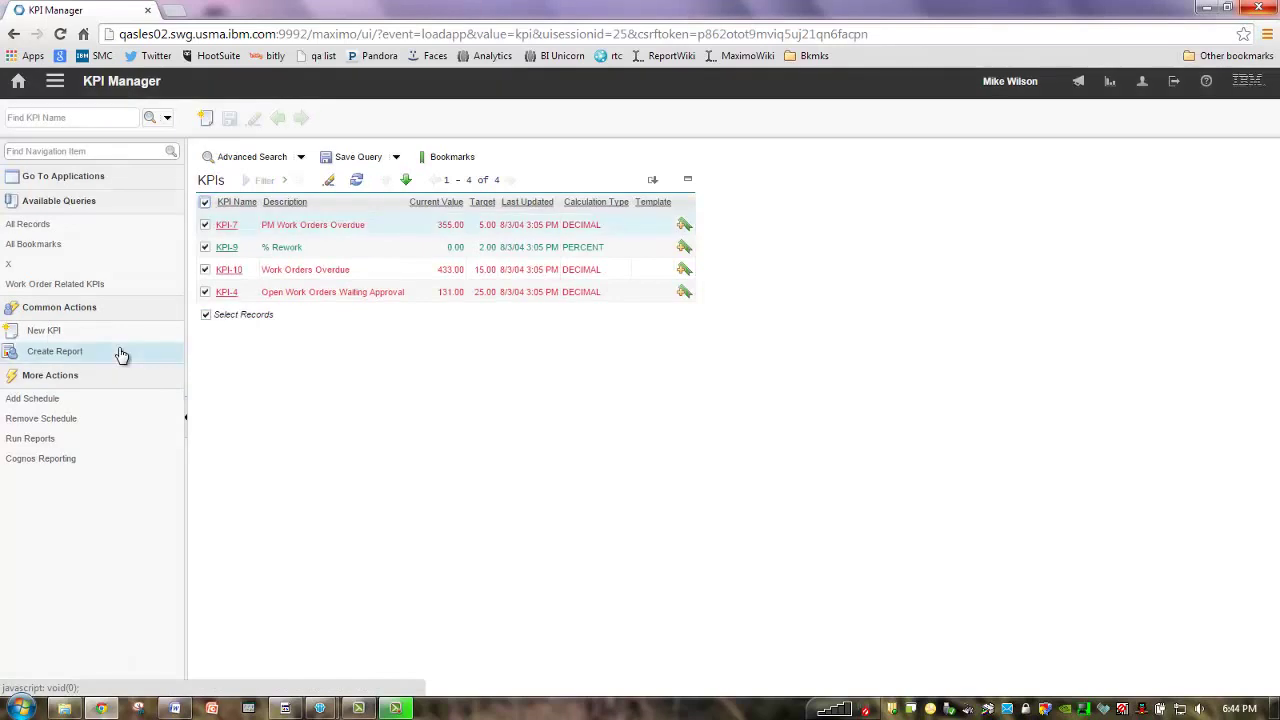
pyautogui.click(60, 400)
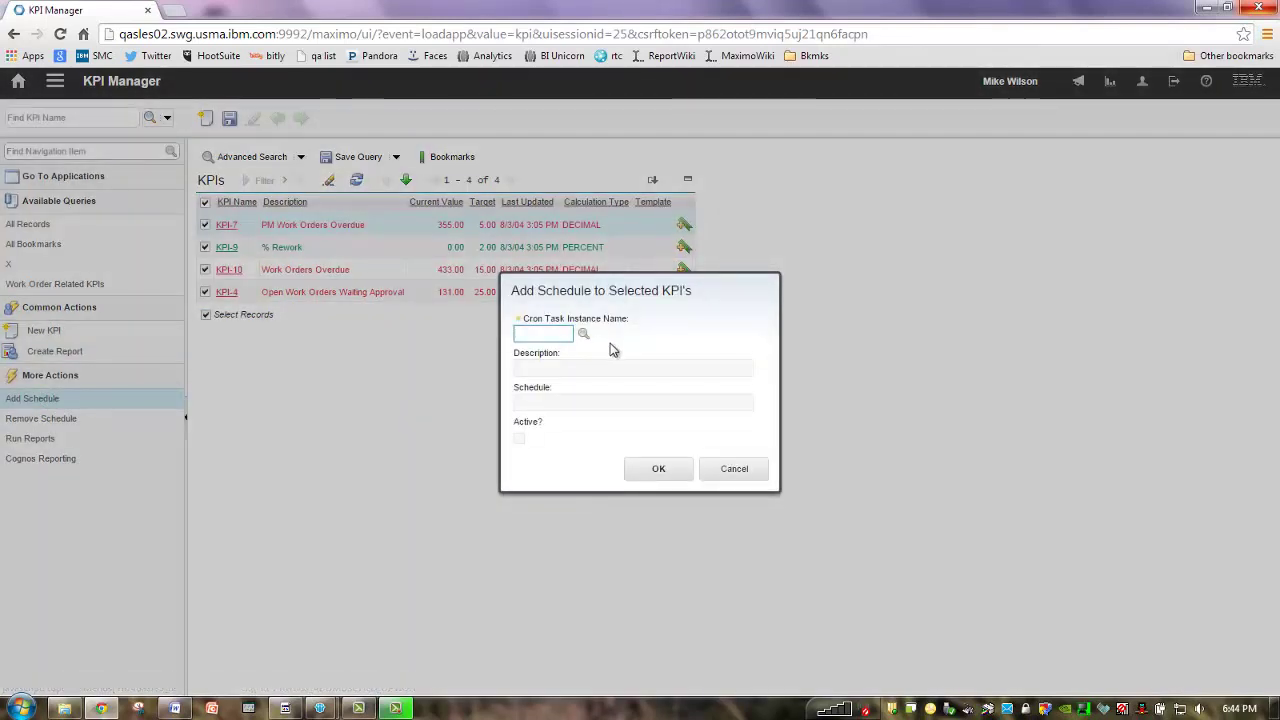
pyautogui.click(584, 333)
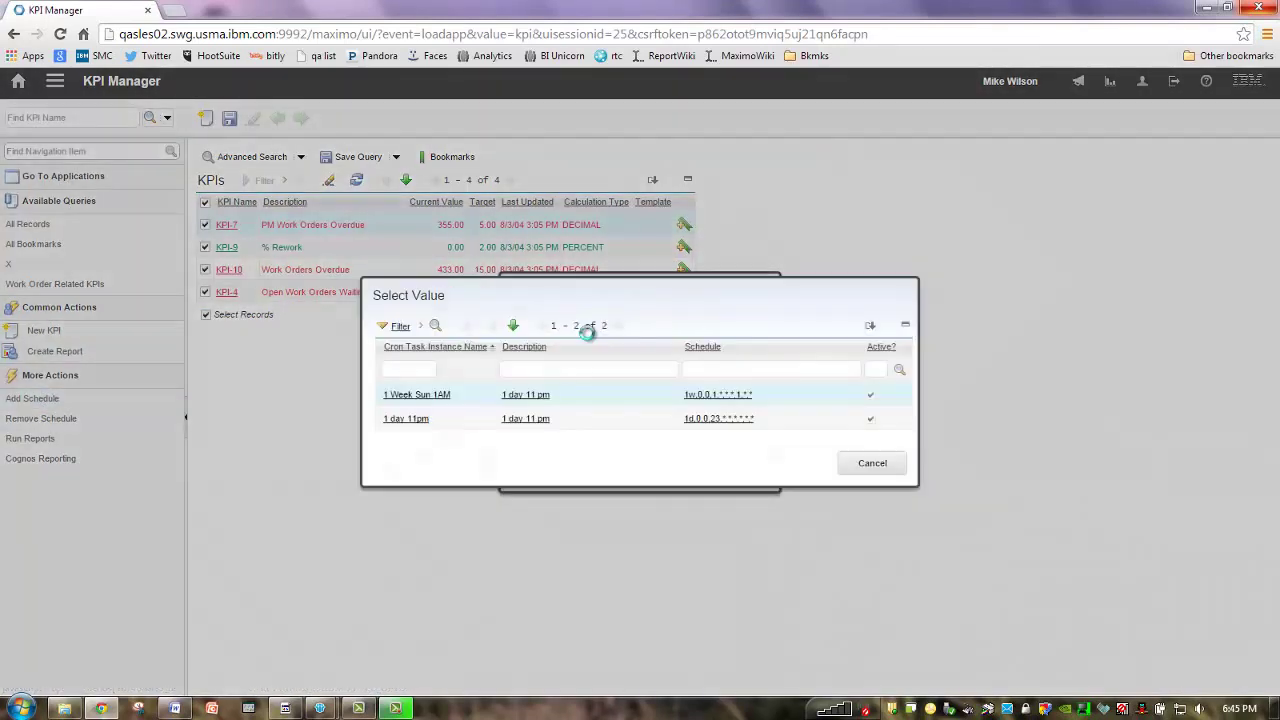
pyautogui.click(410, 419)
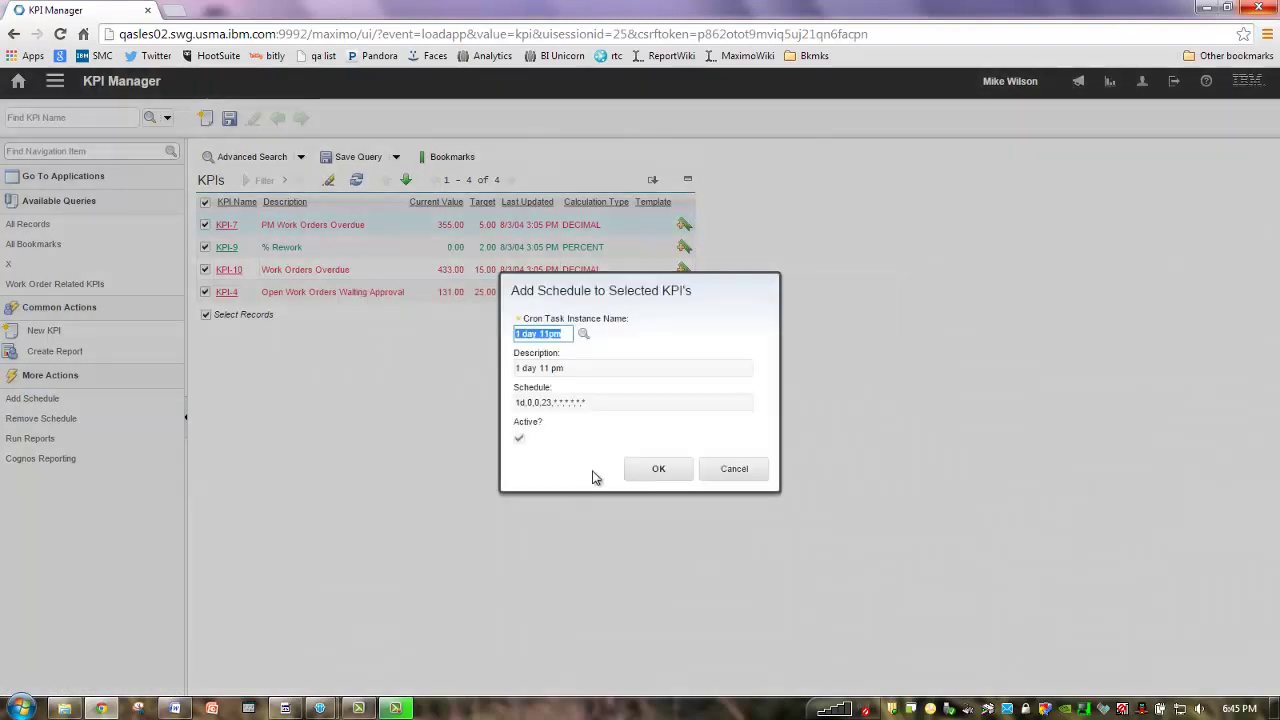
pyautogui.click(662, 476)
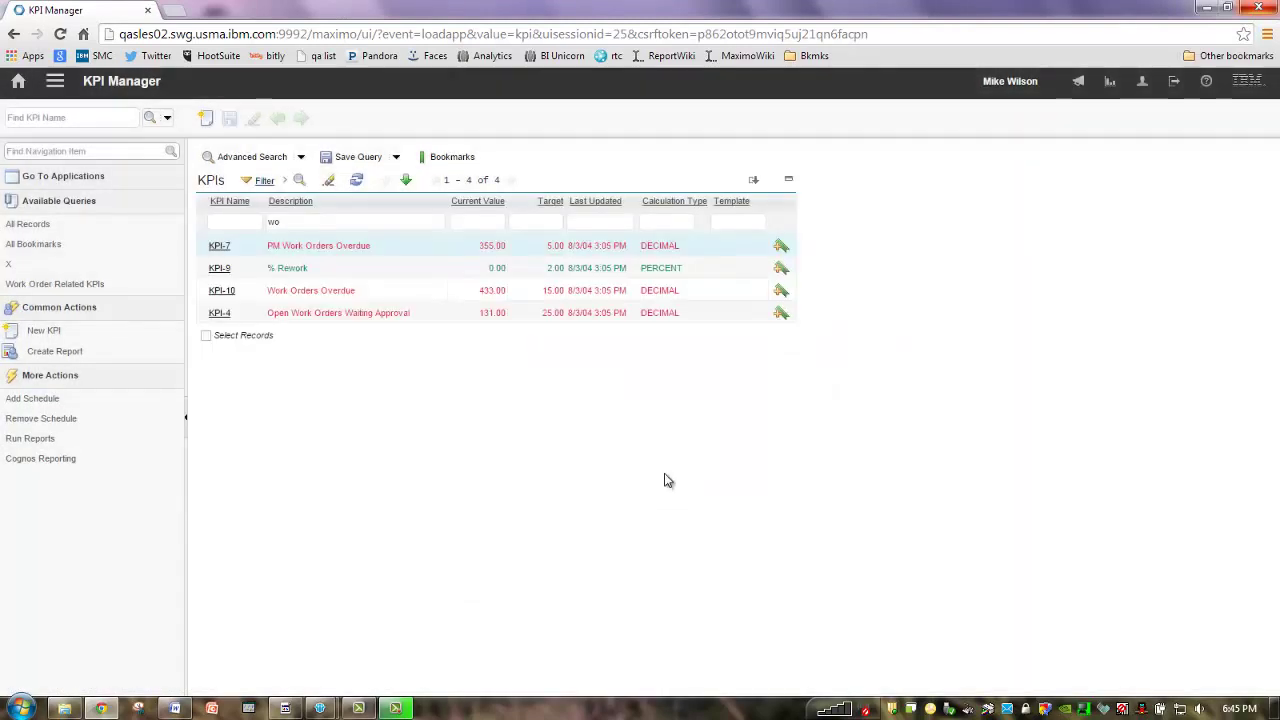
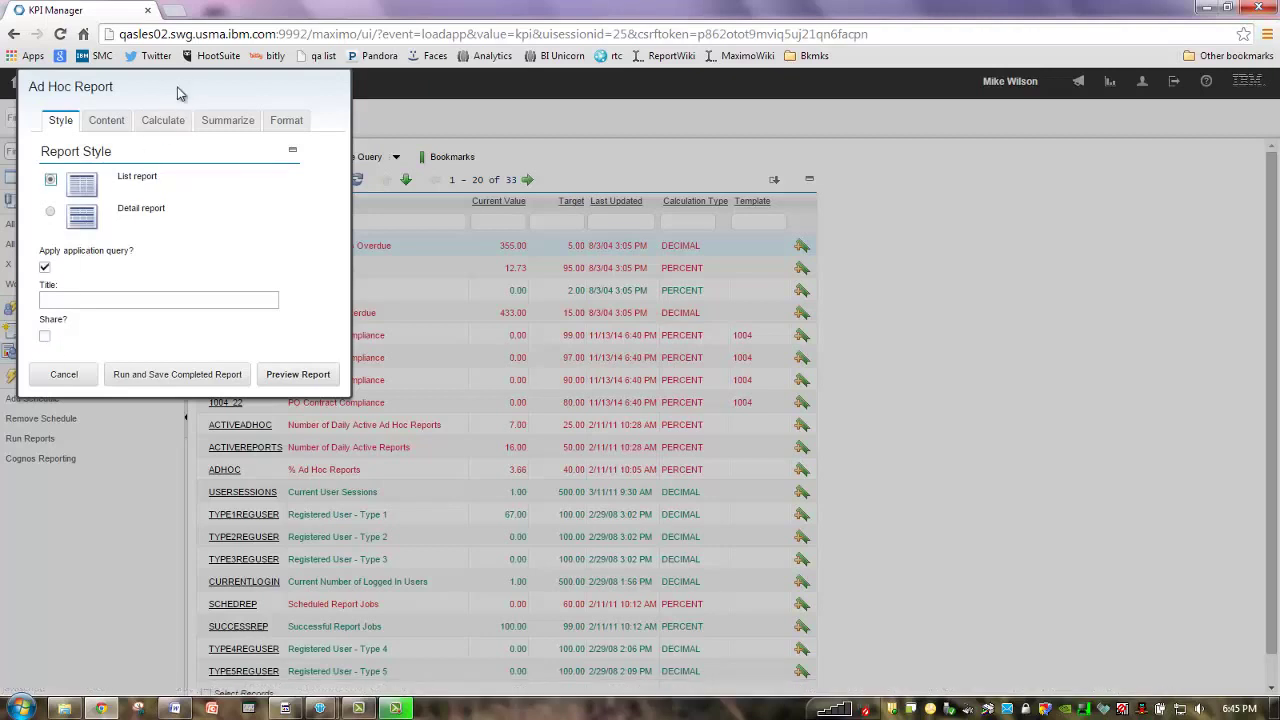
# - Add KPI Schedule's Cron Task Instance Name as the eighth selected report field
pyautogui.click(123, 124)
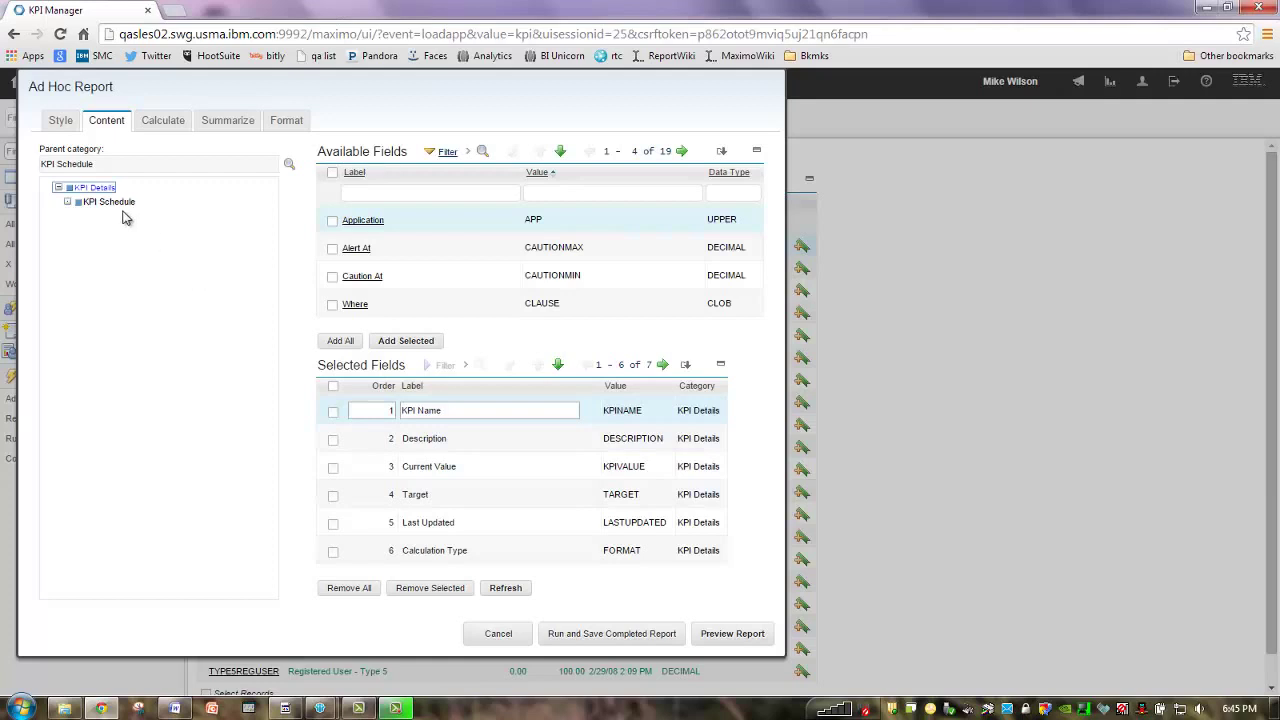
pyautogui.click(121, 204)
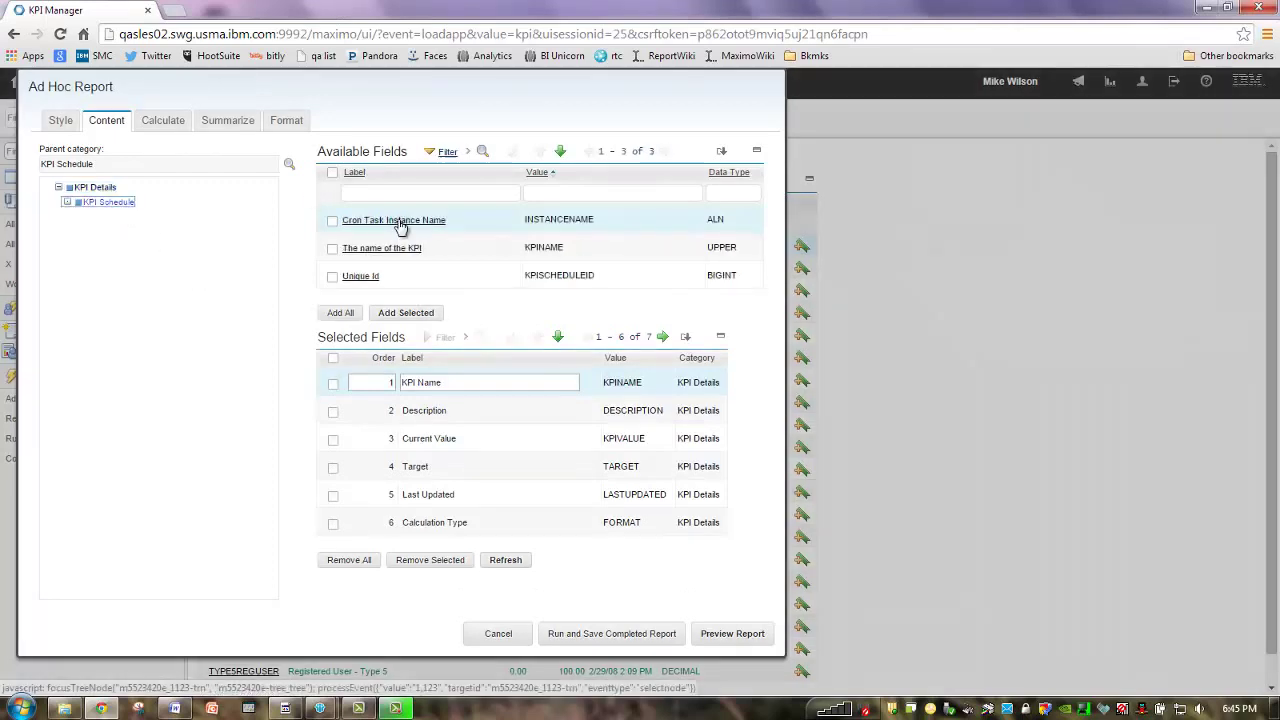
pyautogui.click(333, 279)
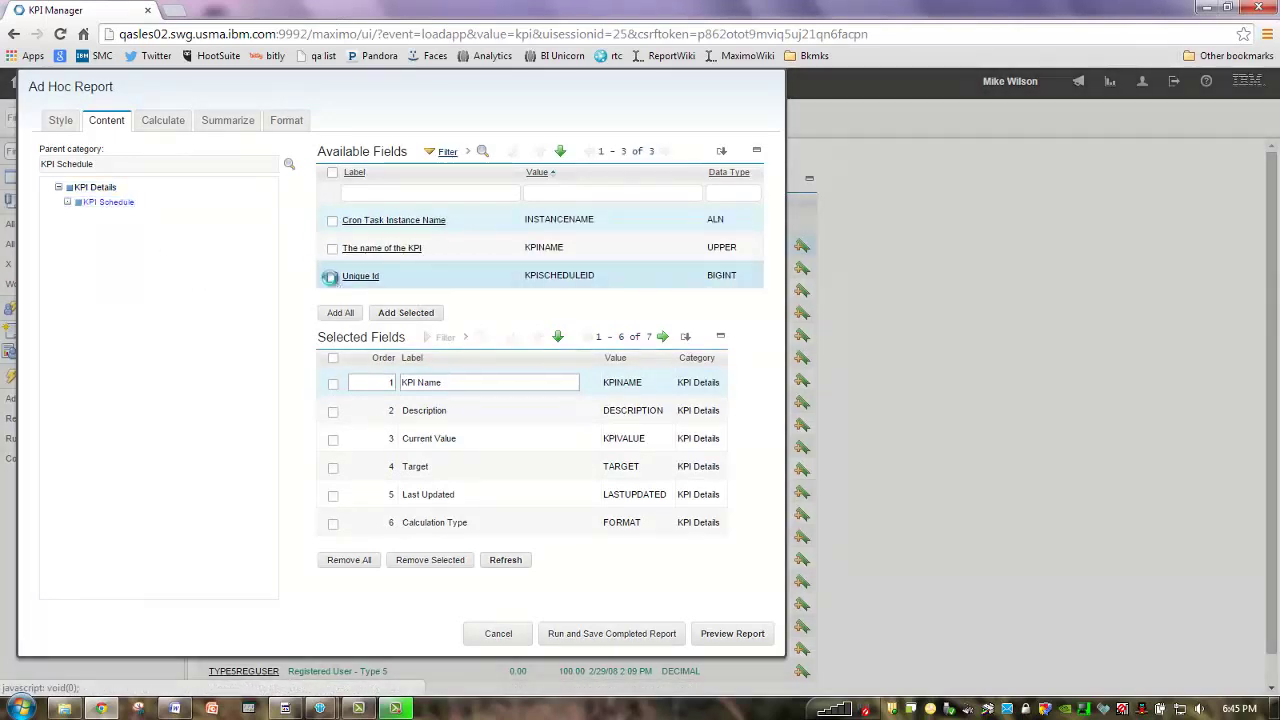
pyautogui.click(332, 220)
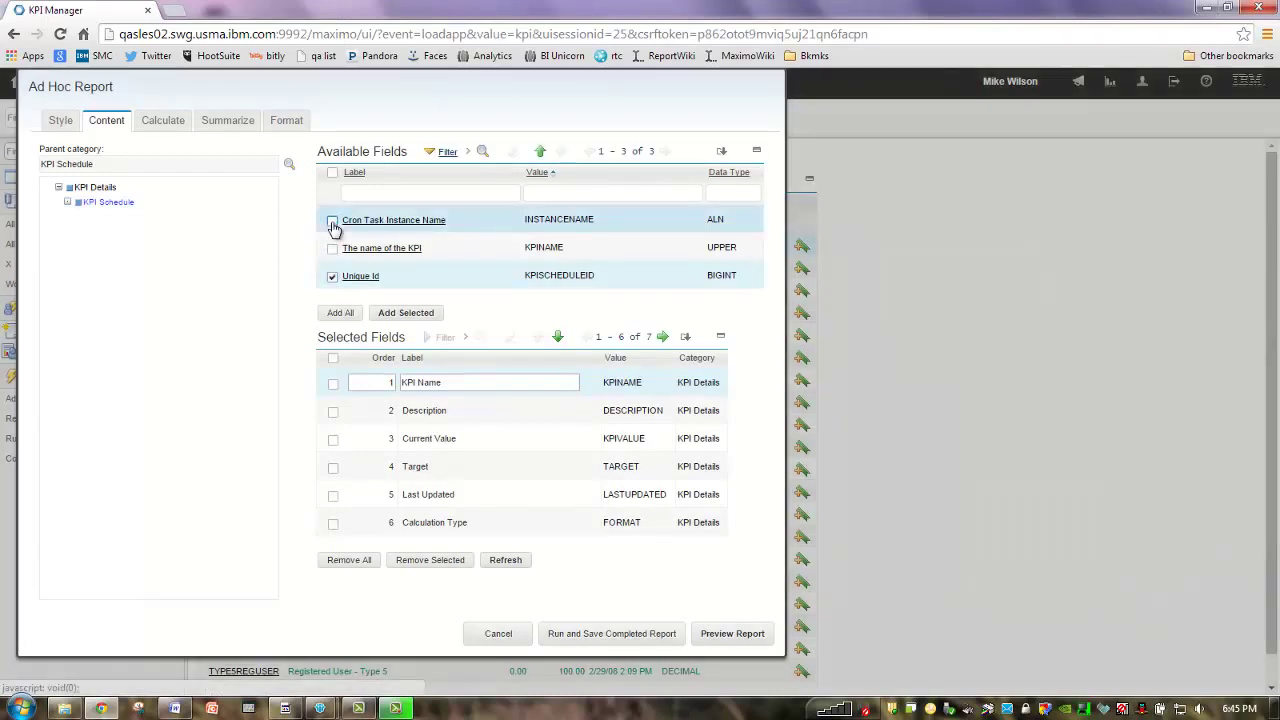
pyautogui.click(333, 278)
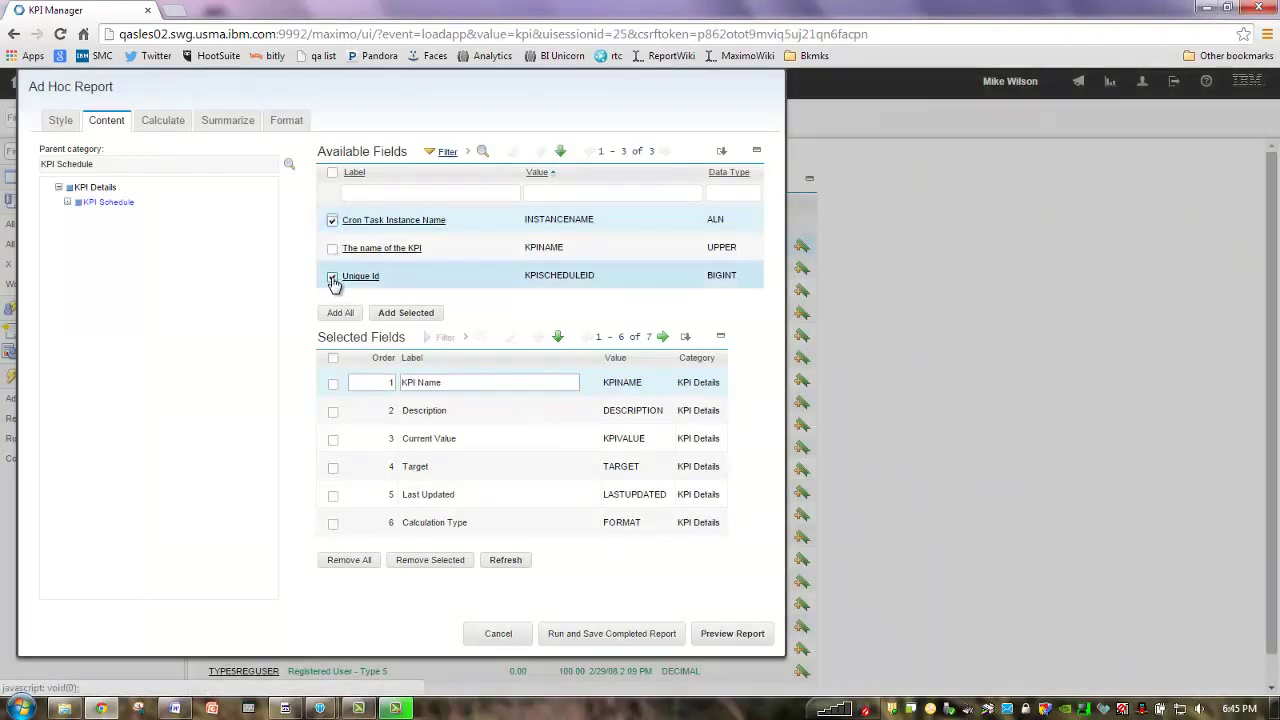
pyautogui.click(330, 280)
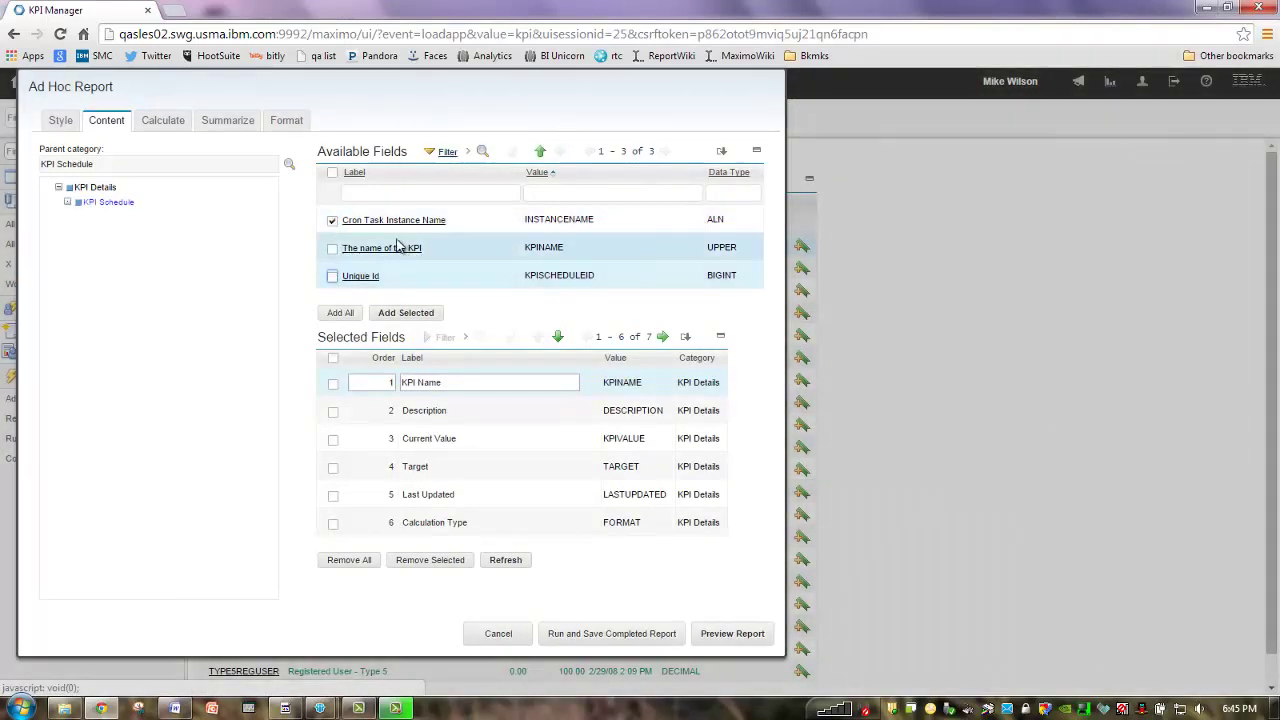
pyautogui.click(402, 318)
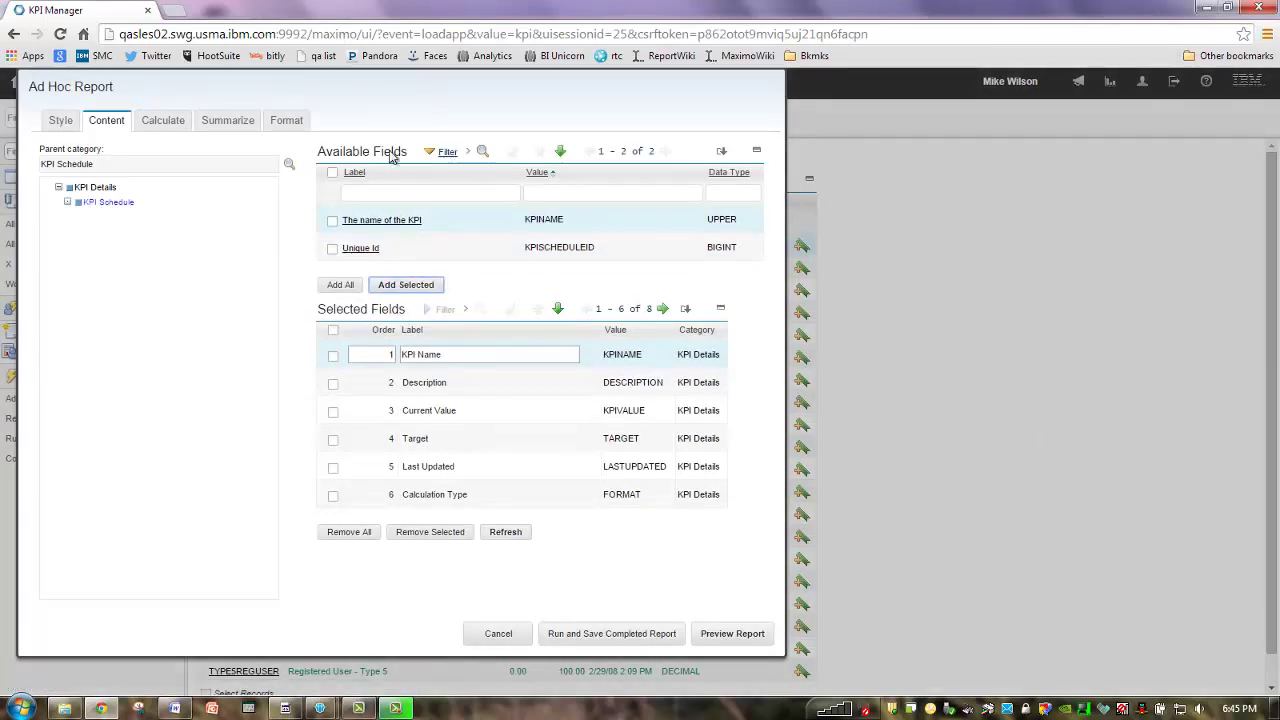
pyautogui.click(290, 125)
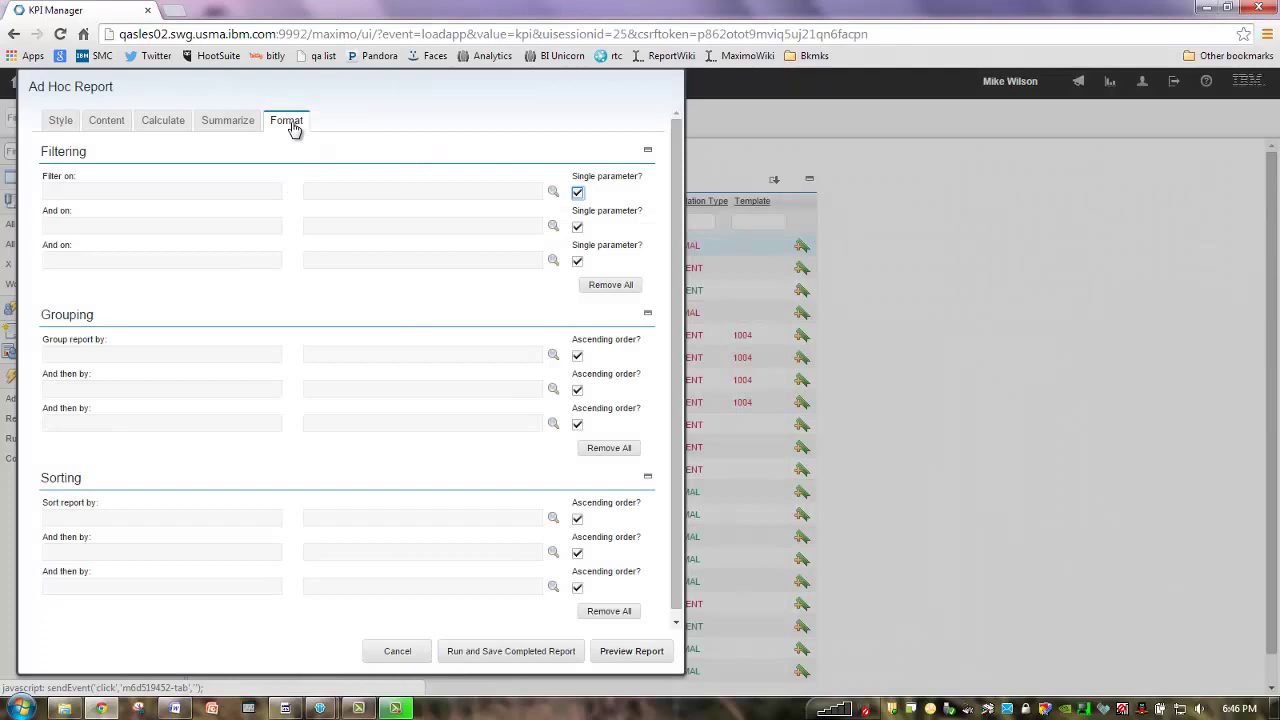
# - Group the report by KPI Details KPI Name and preview it
pyautogui.click(553, 356)
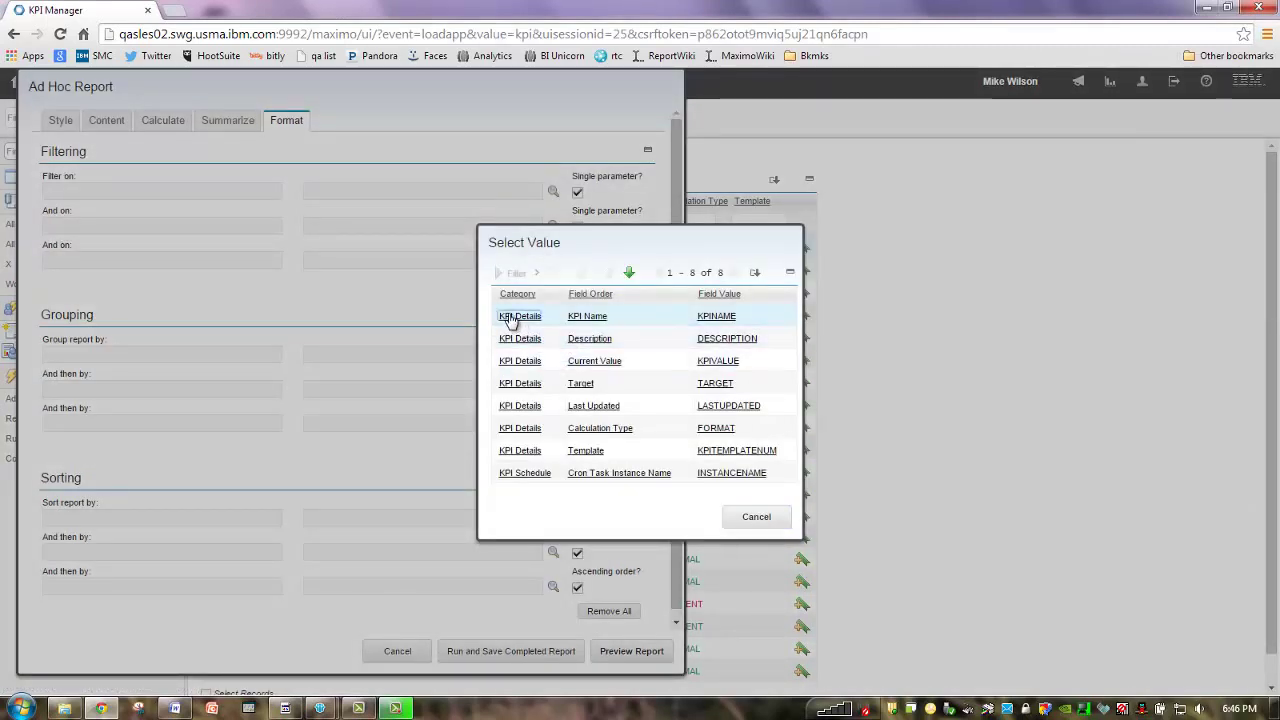
pyautogui.click(519, 320)
pyautogui.click(631, 651)
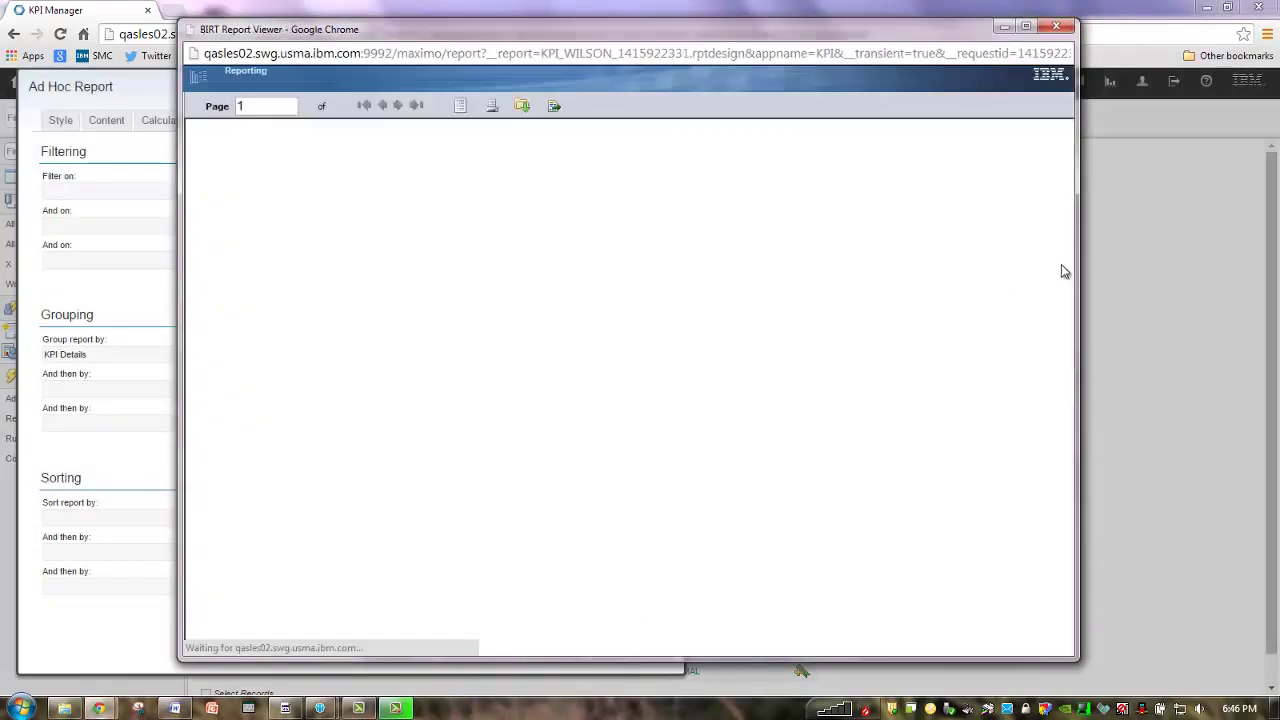
# - Review the maximized grouped preview, then close it and cancel the Ad Hoc Report
pyautogui.click(1026, 27)
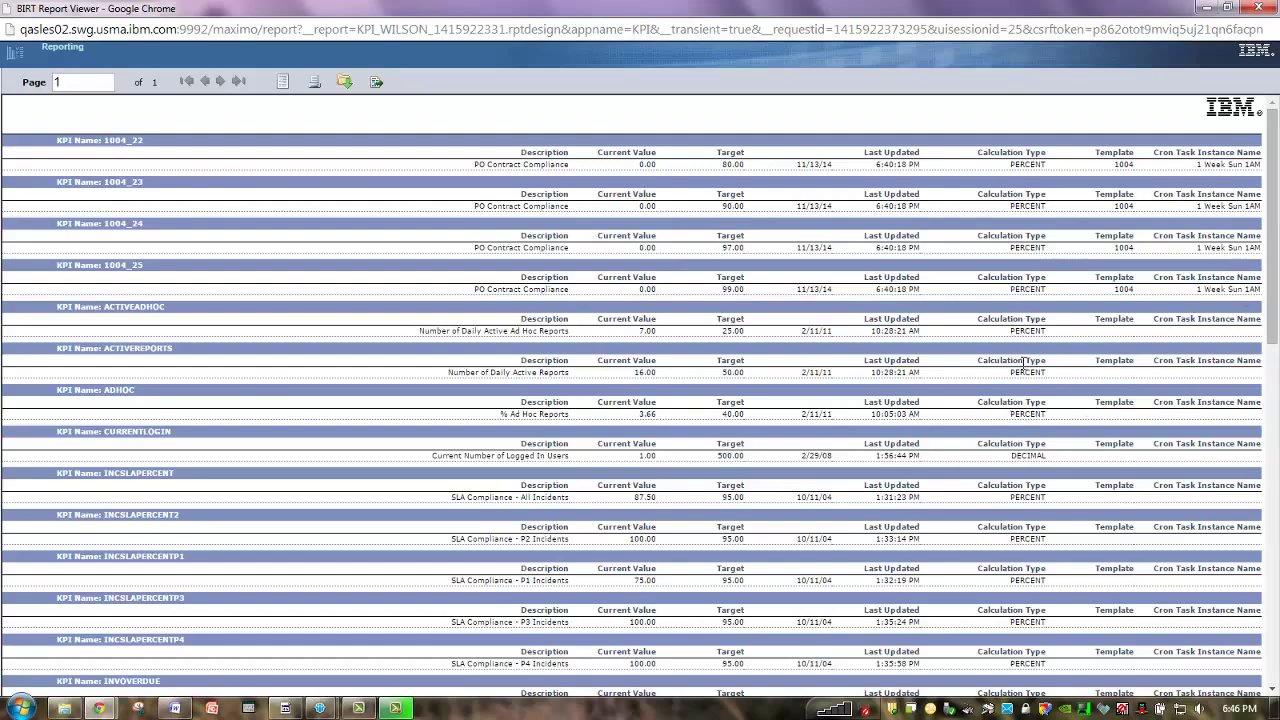
pyautogui.click(1268, 8)
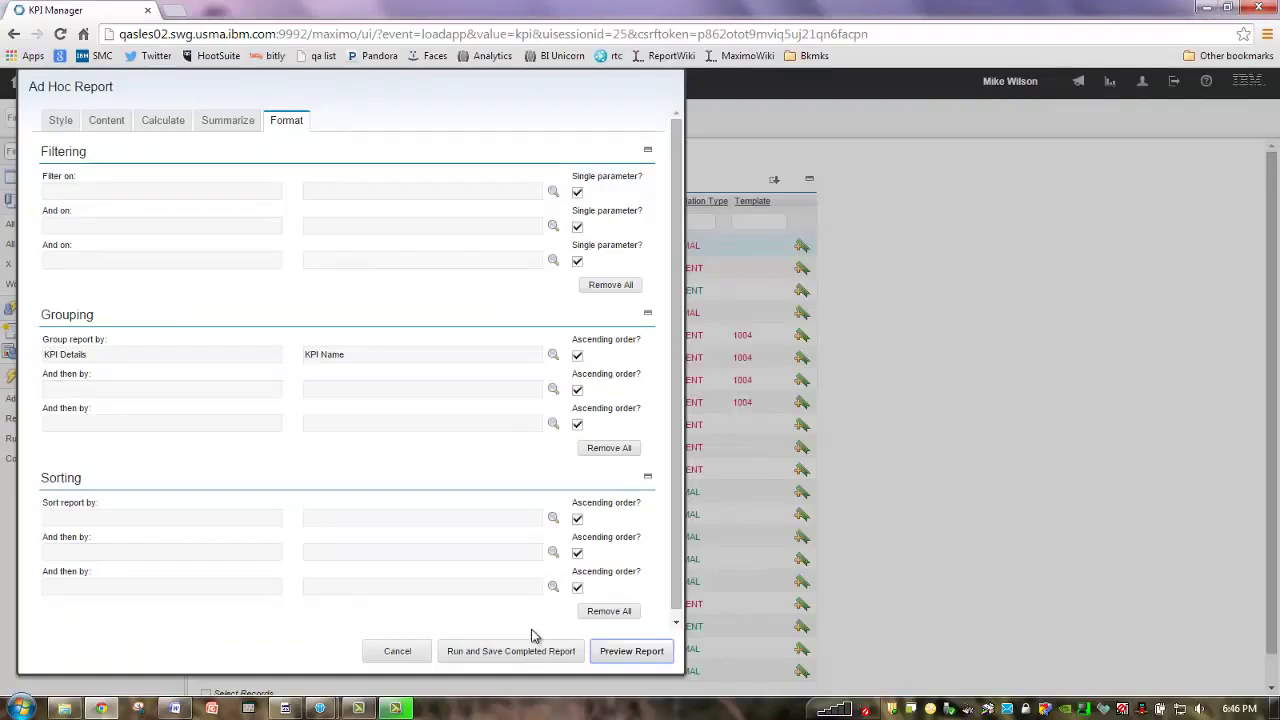
pyautogui.click(398, 651)
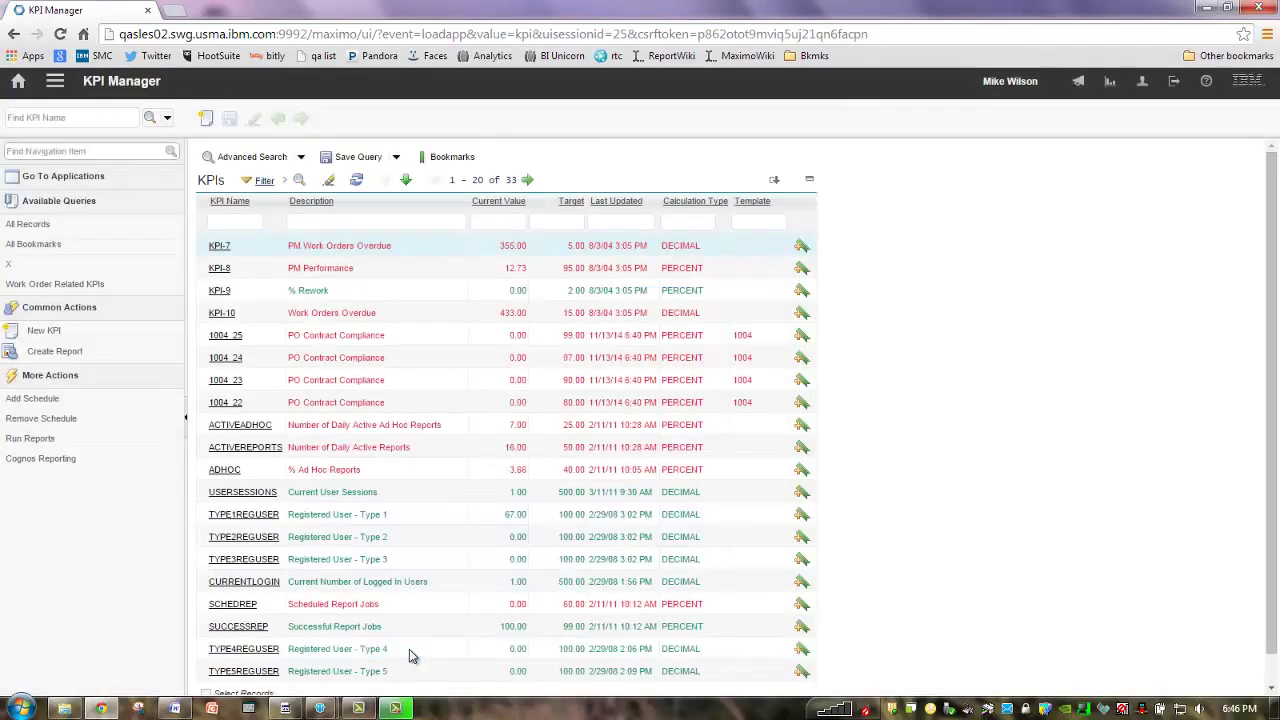
# - Filter the KPI list by Cron Task Instance Name '1 day 11pm', leaving four KPIs
pyautogui.click(166, 117)
pyautogui.click(198, 138)
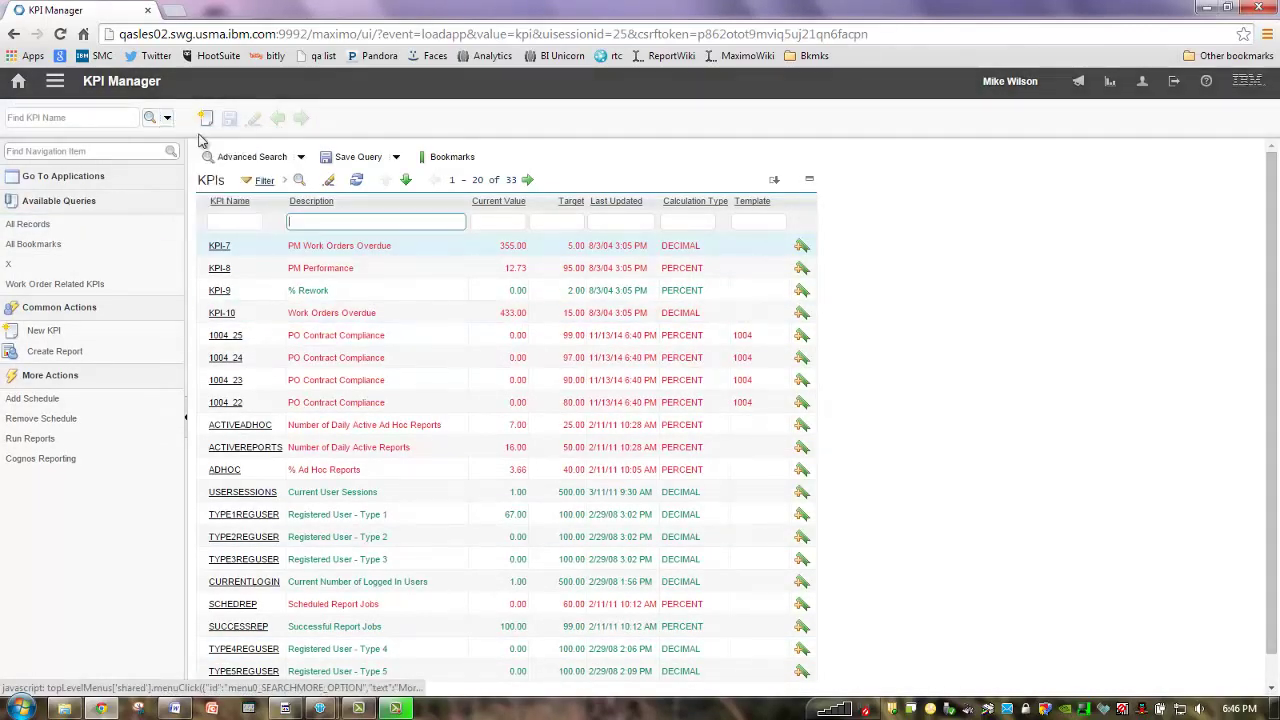
pyautogui.click(405, 451)
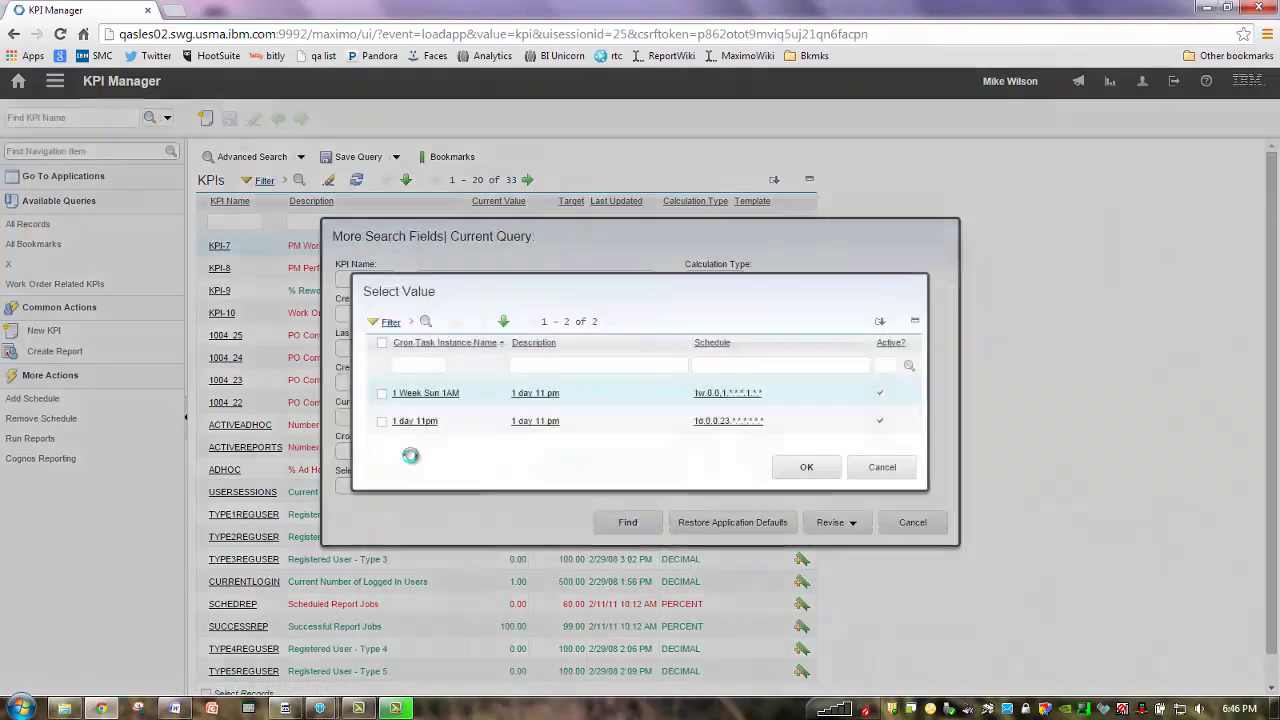
pyautogui.click(381, 423)
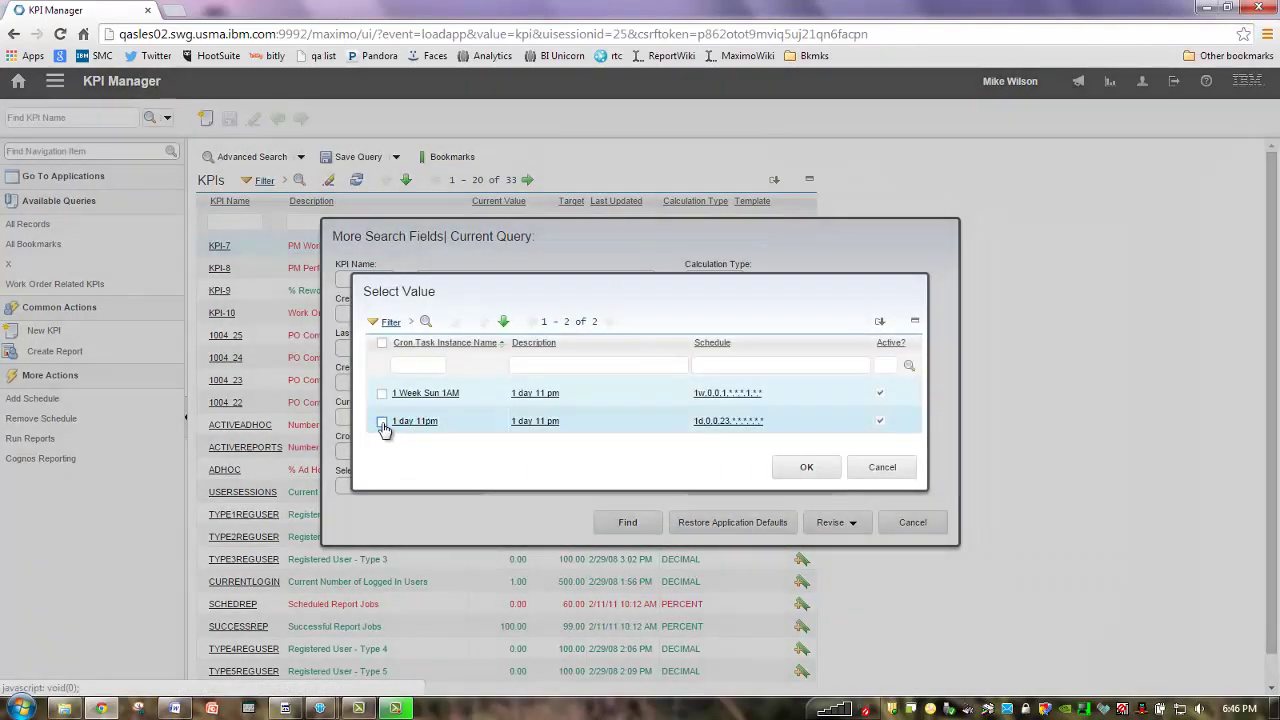
pyautogui.click(815, 469)
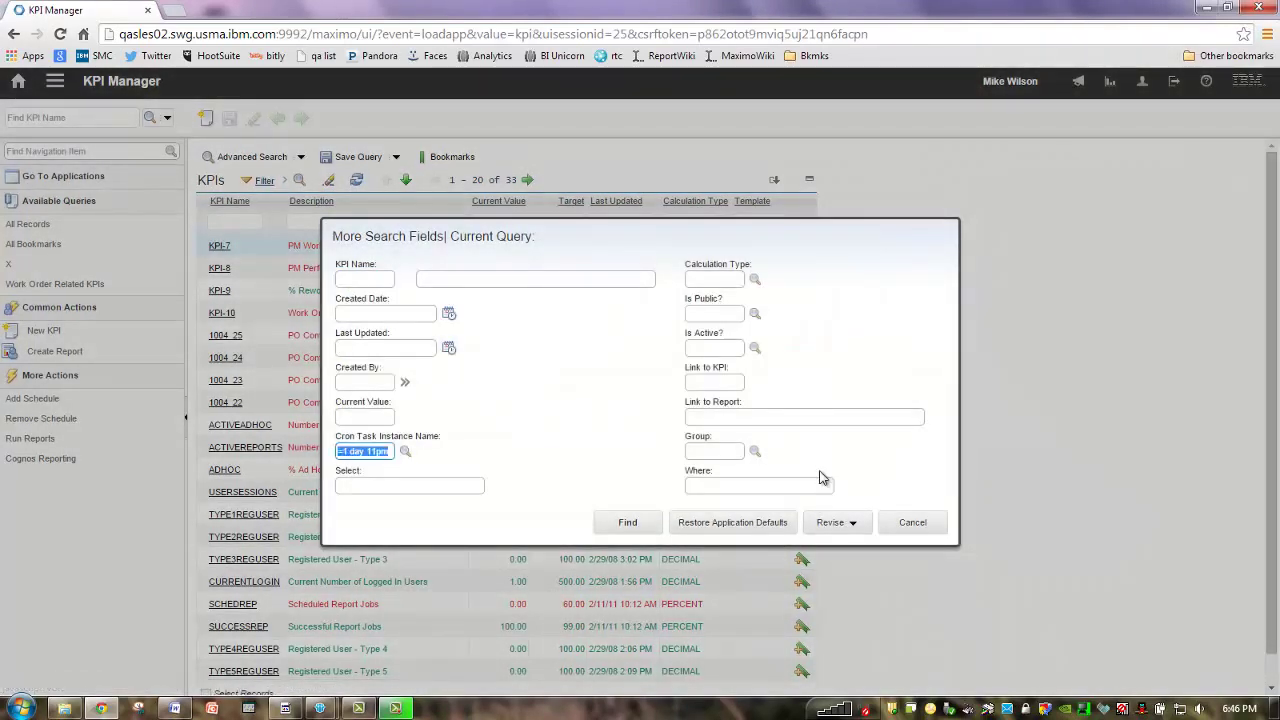
pyautogui.click(628, 523)
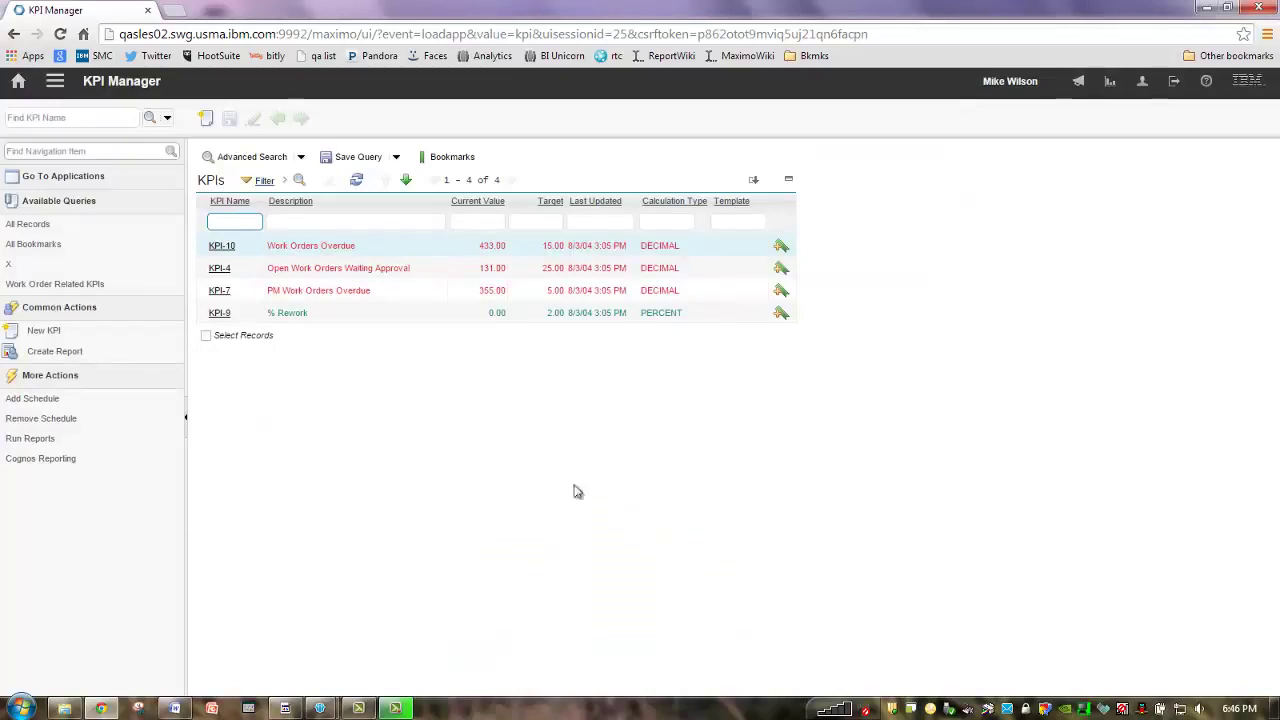
# - Filter all KPIs by Template 100 and view KPI 1004_25's security groups
pyautogui.click(752, 221)
pyautogui.click(76, 226)
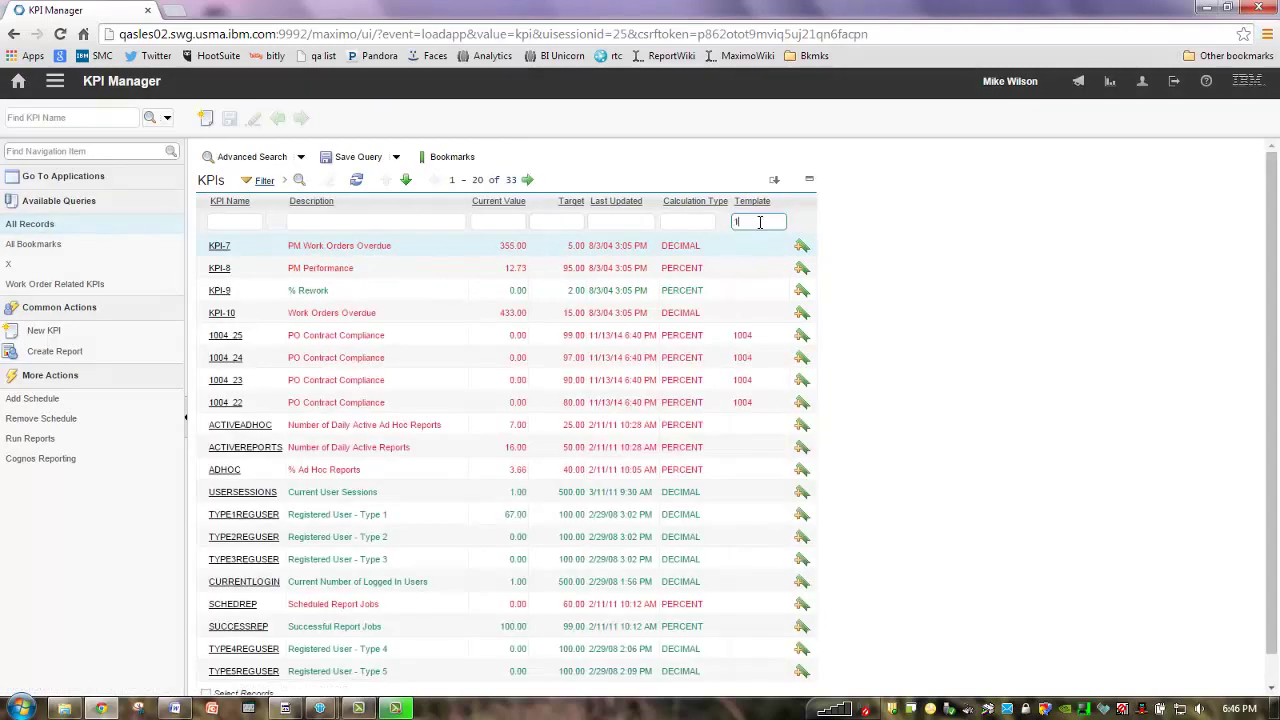
pyautogui.click(759, 222)
pyautogui.write('100')
pyautogui.press('Return')
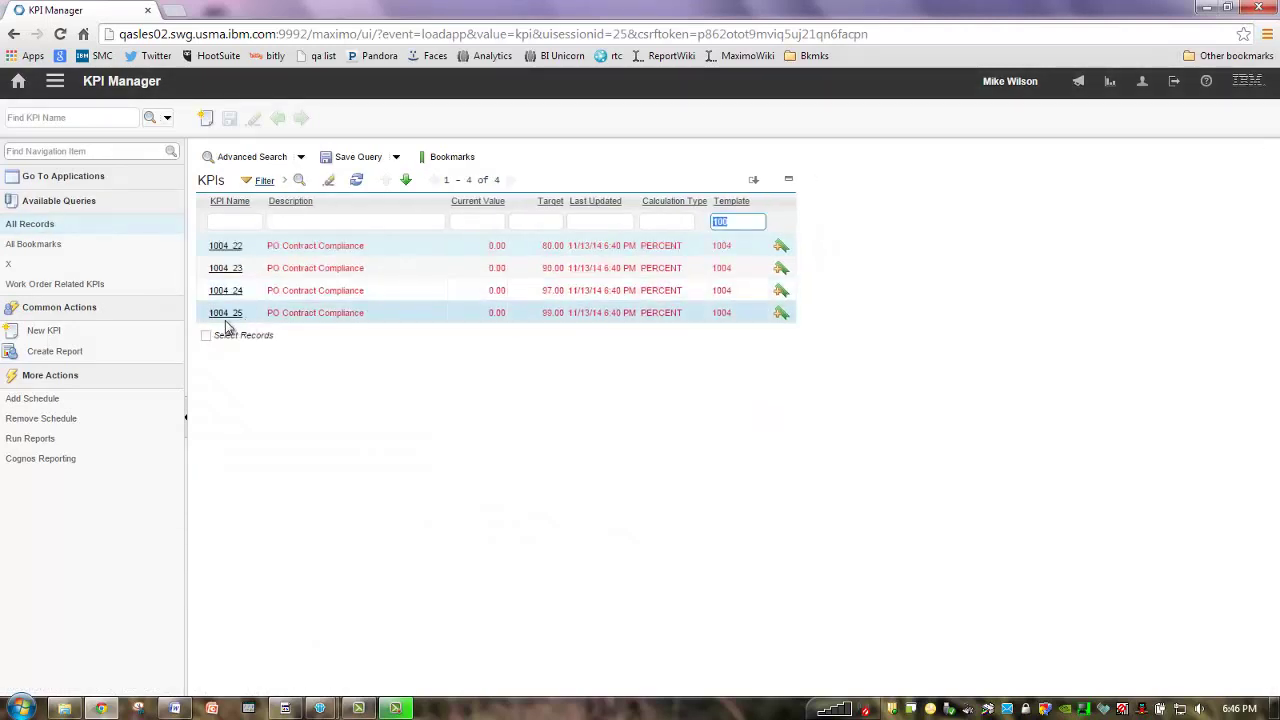
pyautogui.click(222, 314)
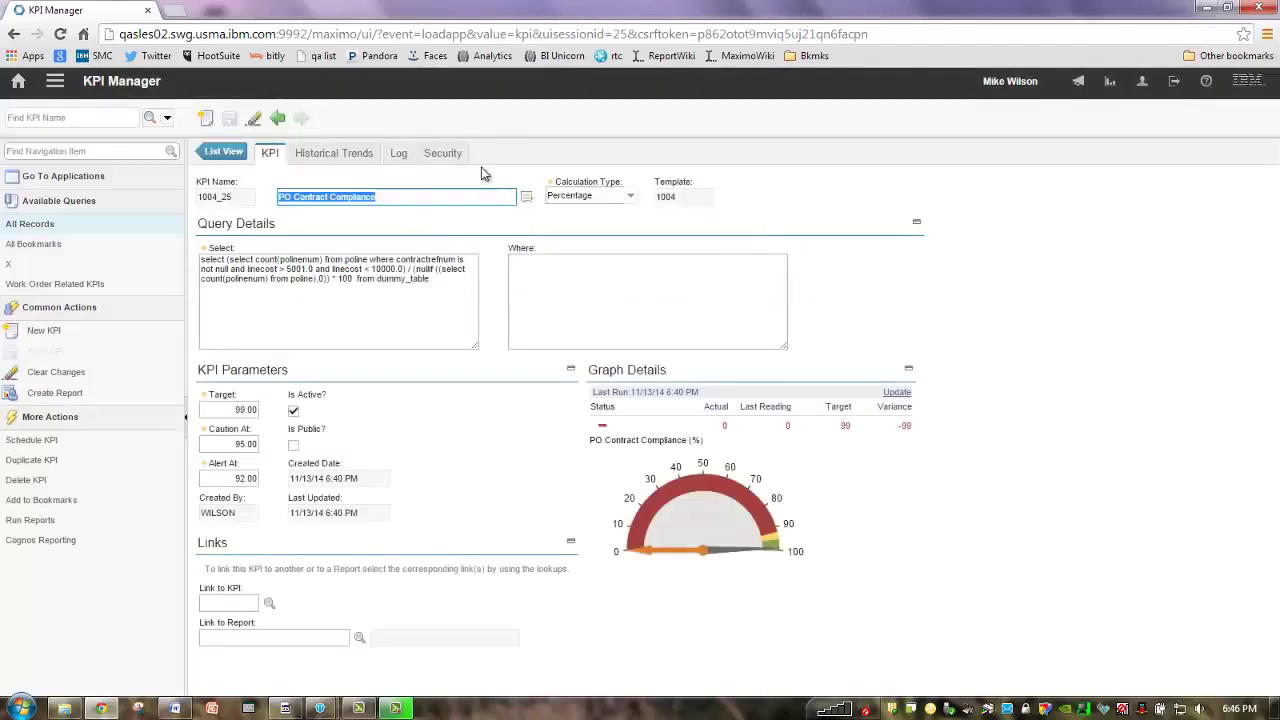
pyautogui.click(455, 158)
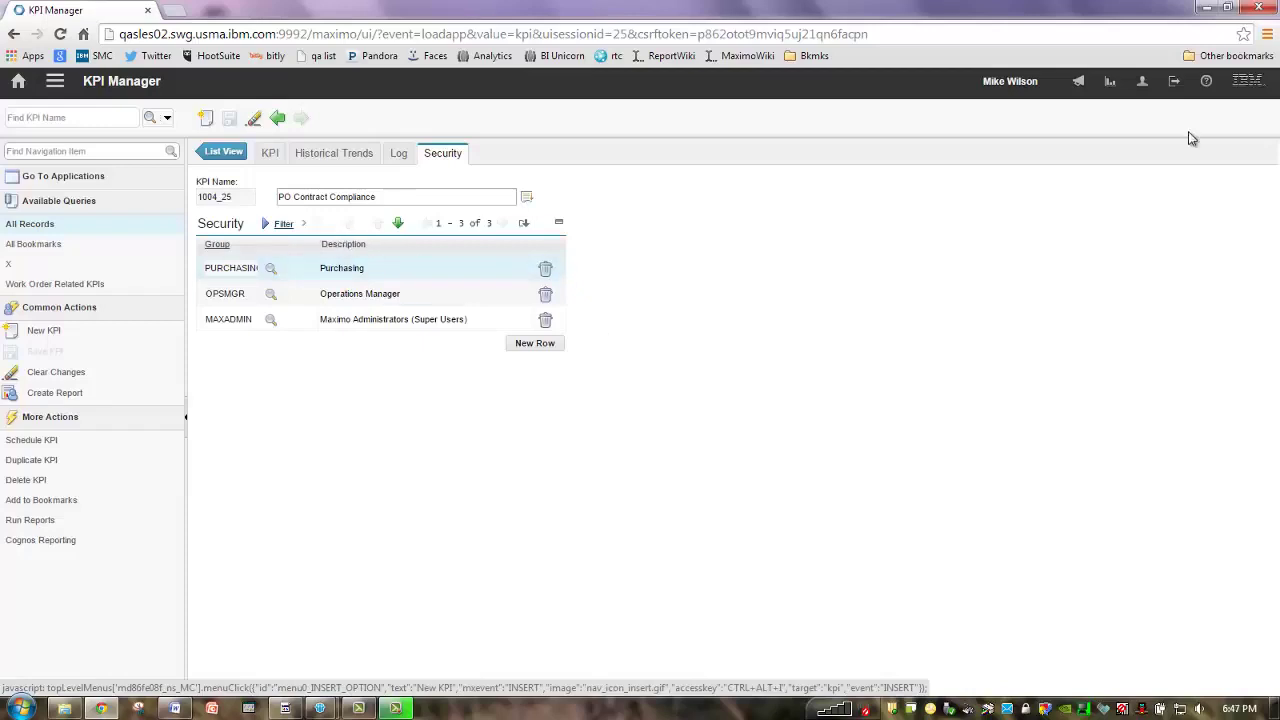
# - Sign in as a purchasing user and view KPI 1004_25 PO Contract Compliance in KPI Viewer
pyautogui.click(1176, 86)
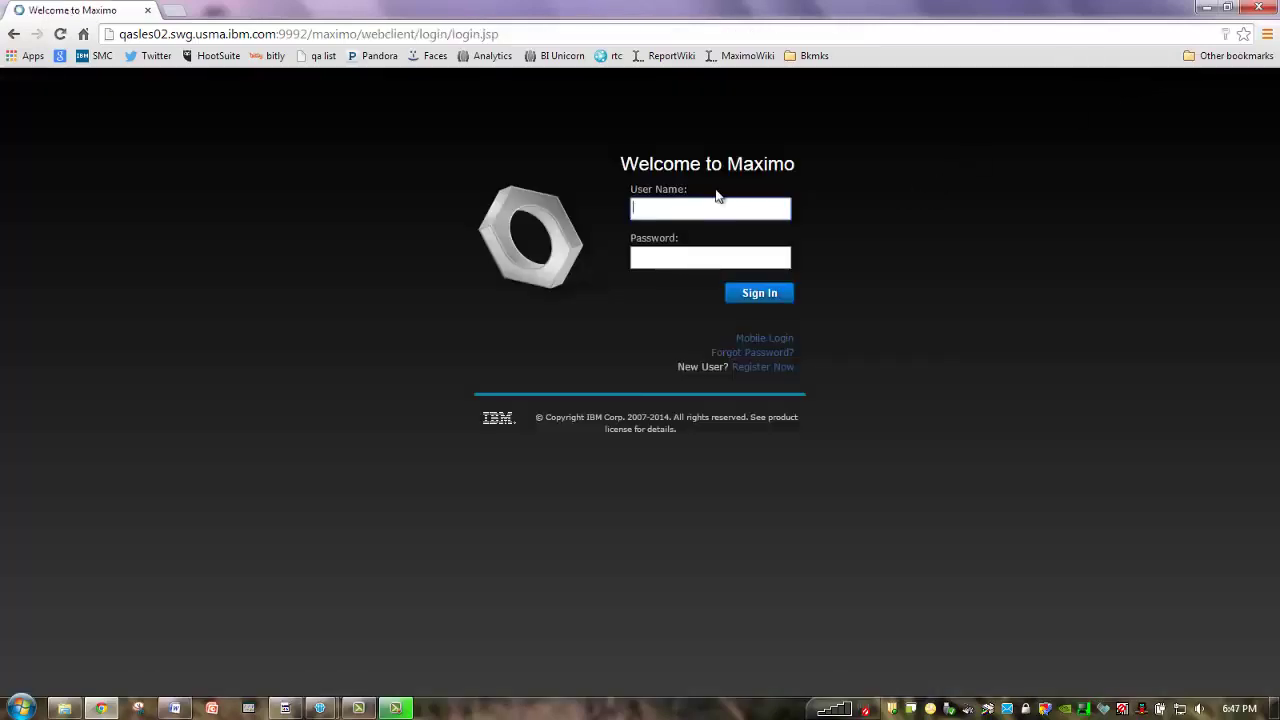
pyautogui.write('liberi')
pyautogui.click(681, 258)
pyautogui.click(770, 295)
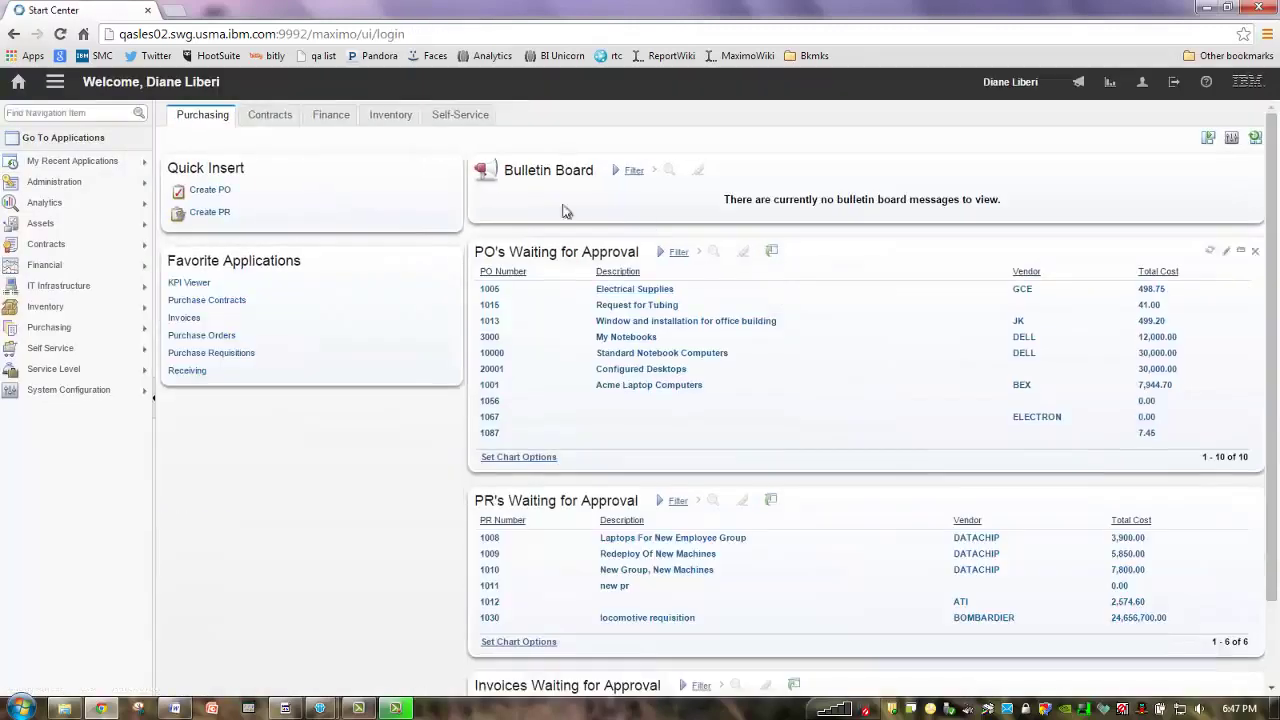
pyautogui.click(190, 283)
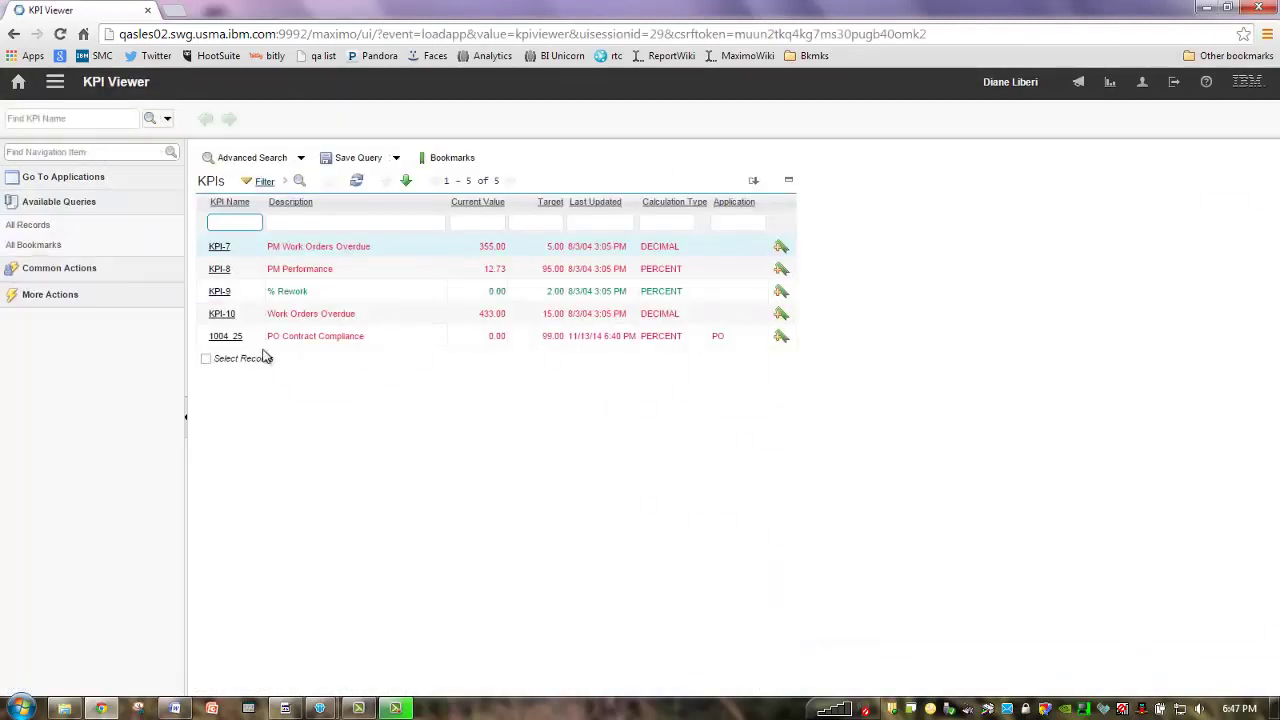
pyautogui.click(226, 337)
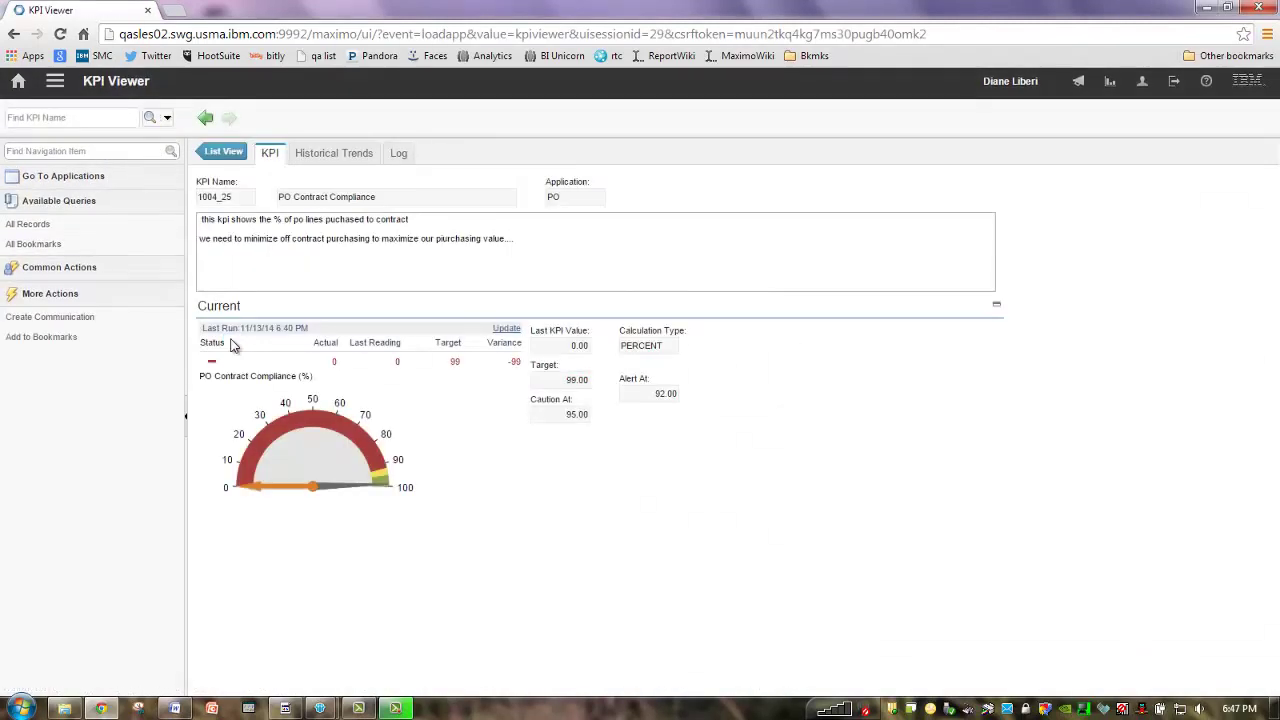